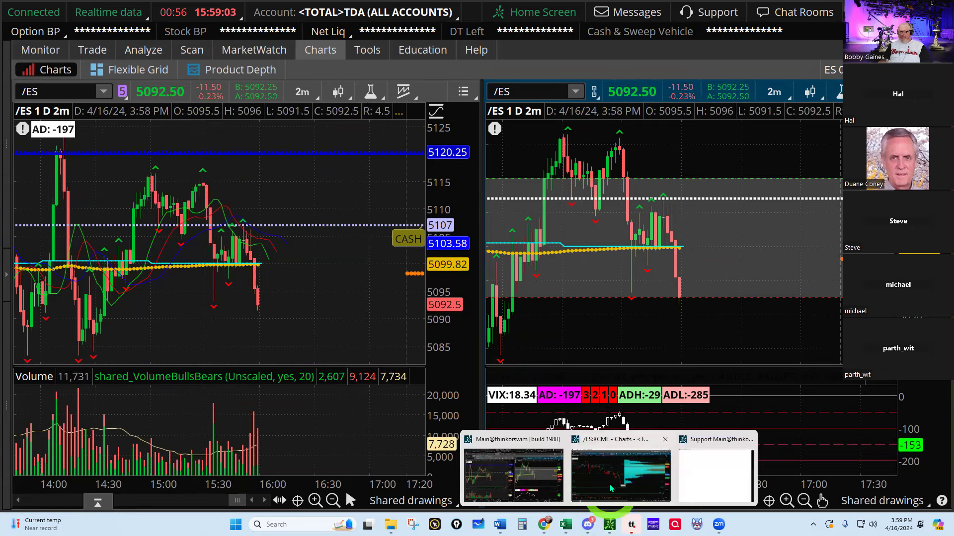
Step: Switch to the detached 30-minute /ES Volume Profile chart in thinkorswim and examine the latest price action around the 80% retracement level
key(alt+Tab)
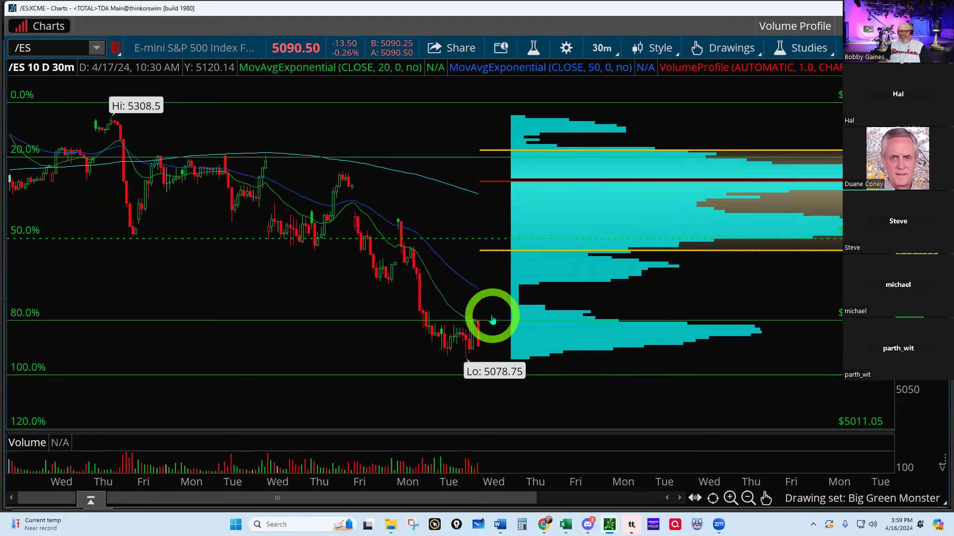
key(Escape)
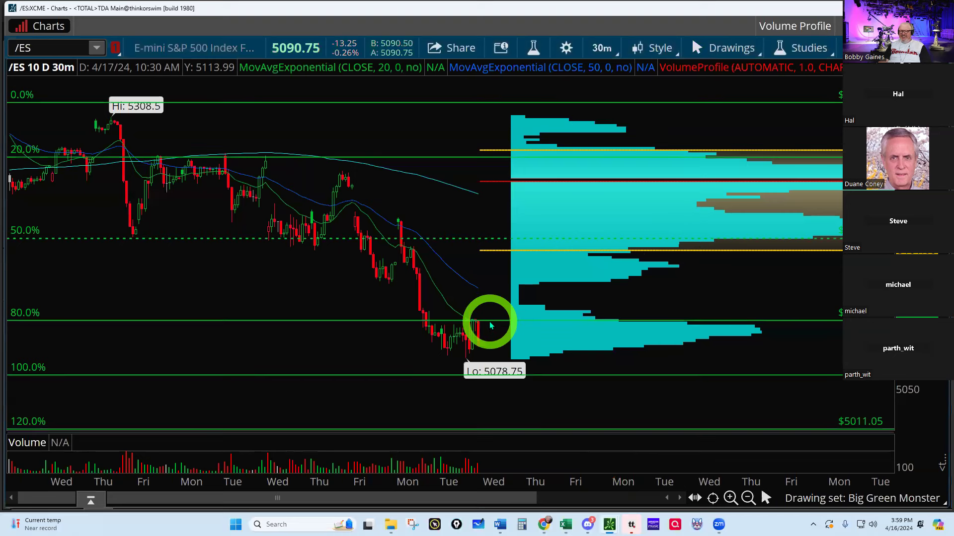
mouse_move(490, 325)
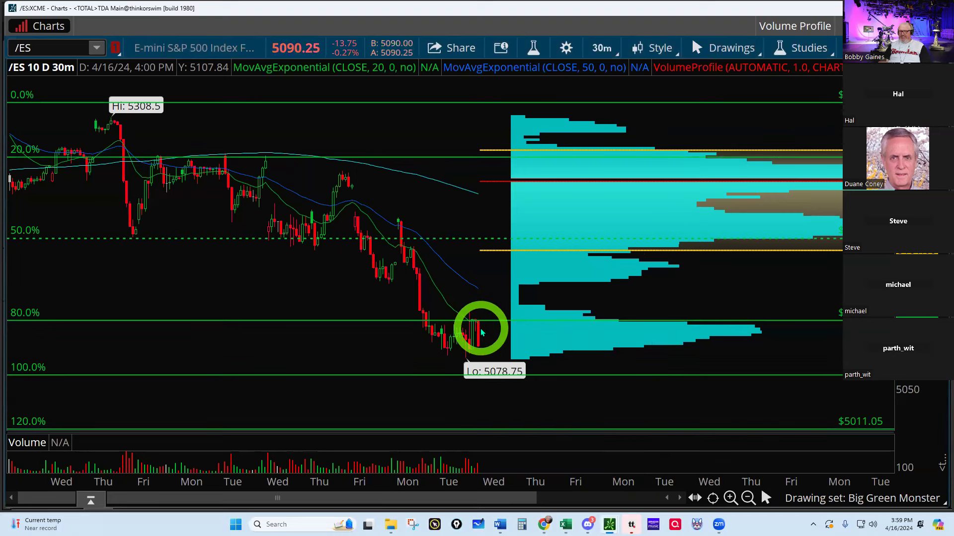
click(537, 291)
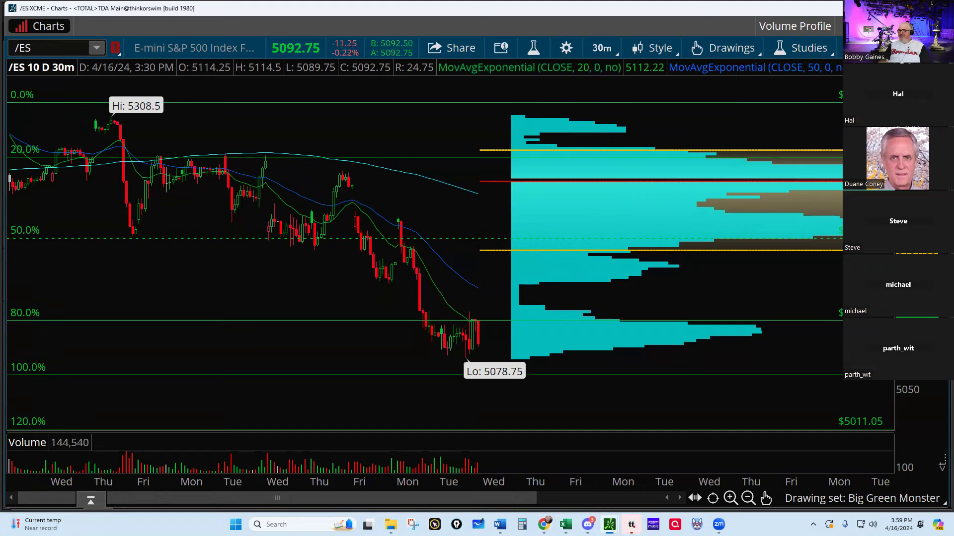
Step: Switch to the daily S&P 500 E-mini Futures chart in TradingView and examine the latest candles against the trendlines and regression channel
key(super+Down)
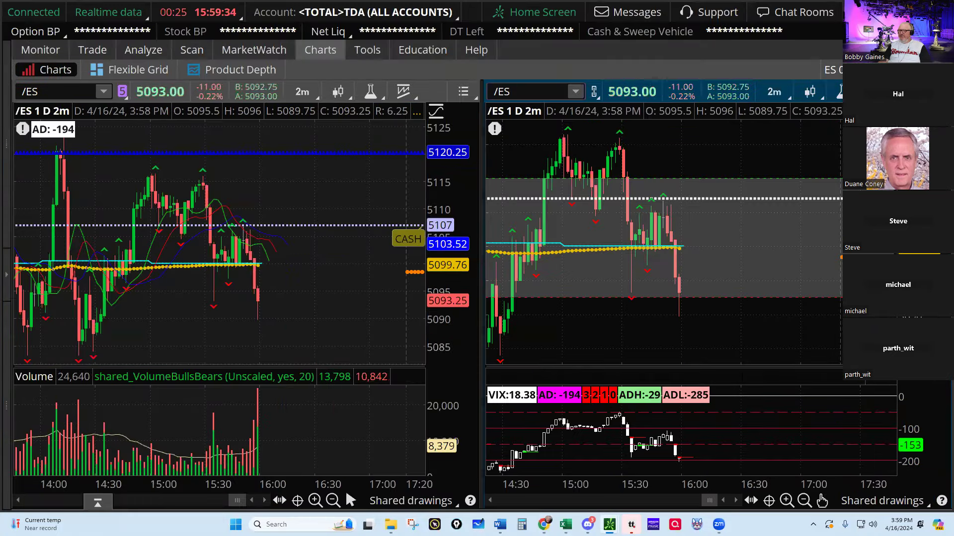
key(alt+Tab)
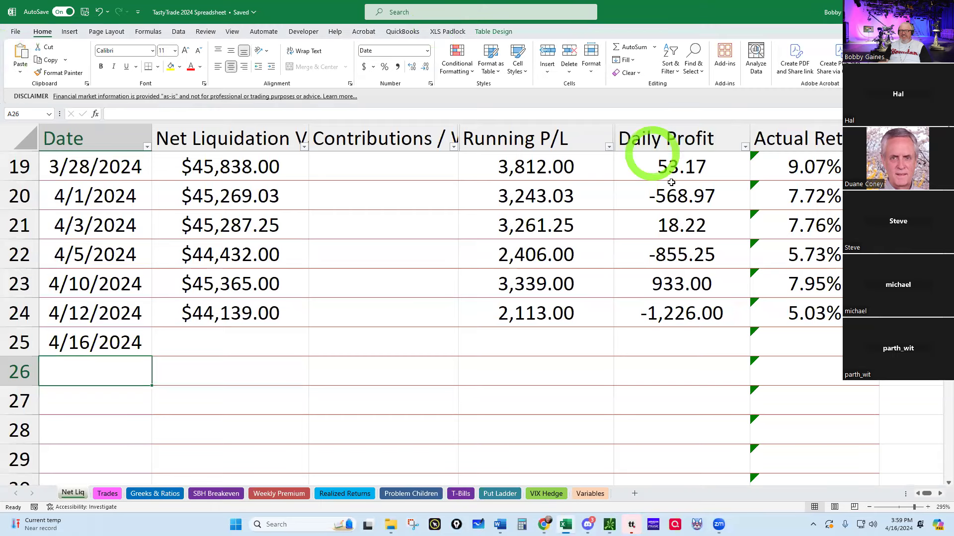
key(super+Down)
key(super+Down)
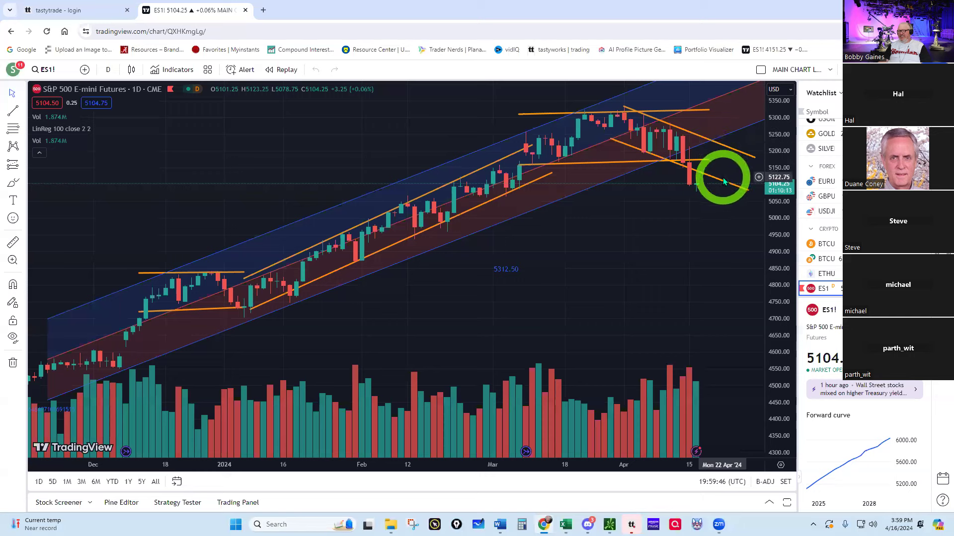
click(702, 175)
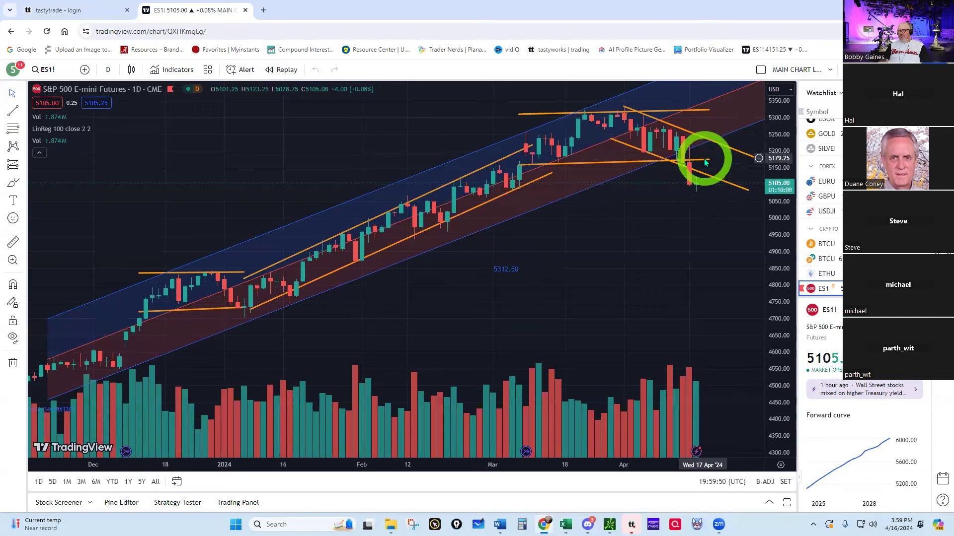
click(713, 144)
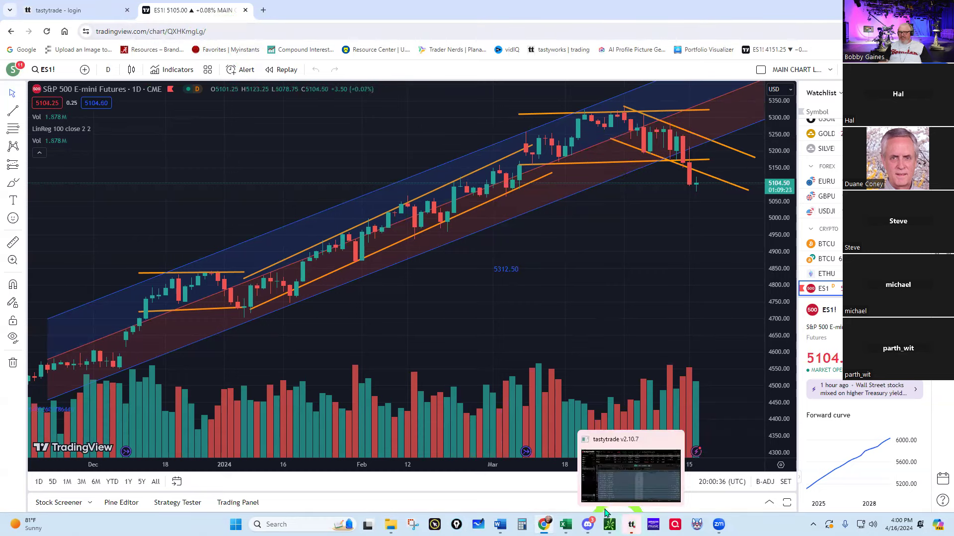
Step: Switch back to the thinkorswim Volume Profile chart and change its symbol to /ZB
mouse_move(609, 523)
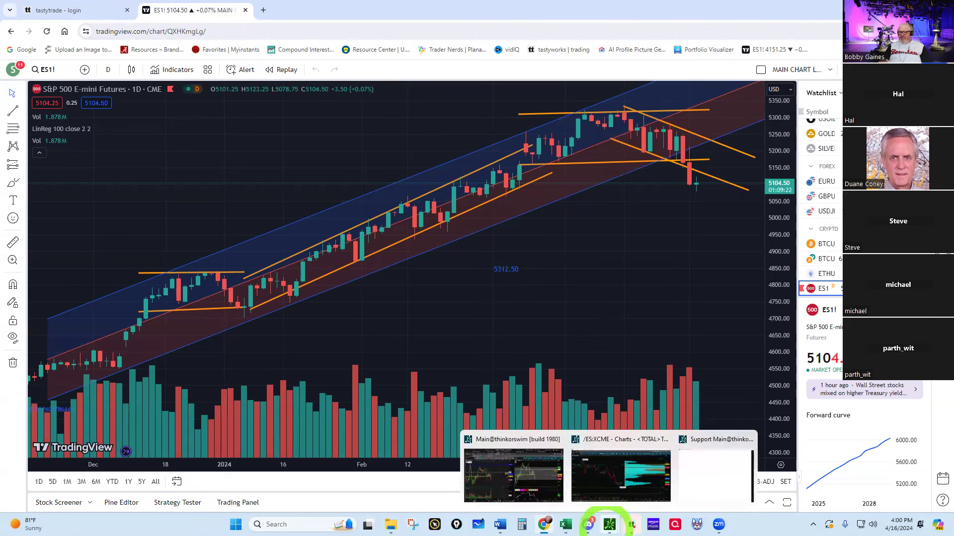
click(599, 482)
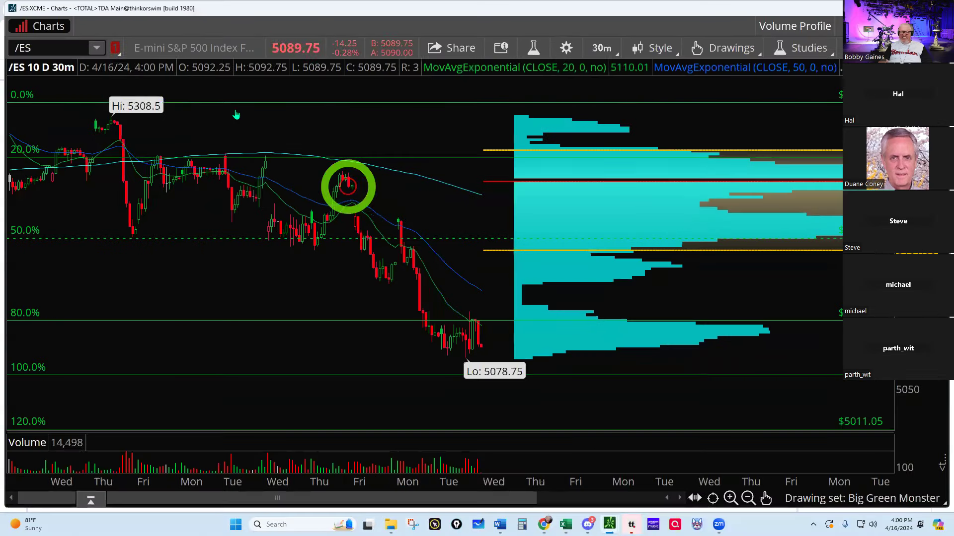
click(37, 48)
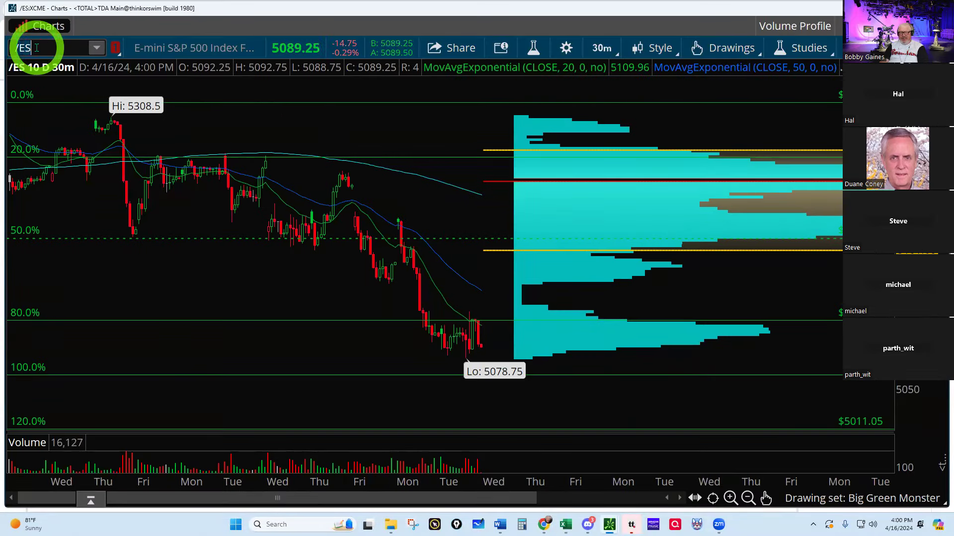
key(BackSpace)
key(BackSpace)
text(ZB)
key(Return)
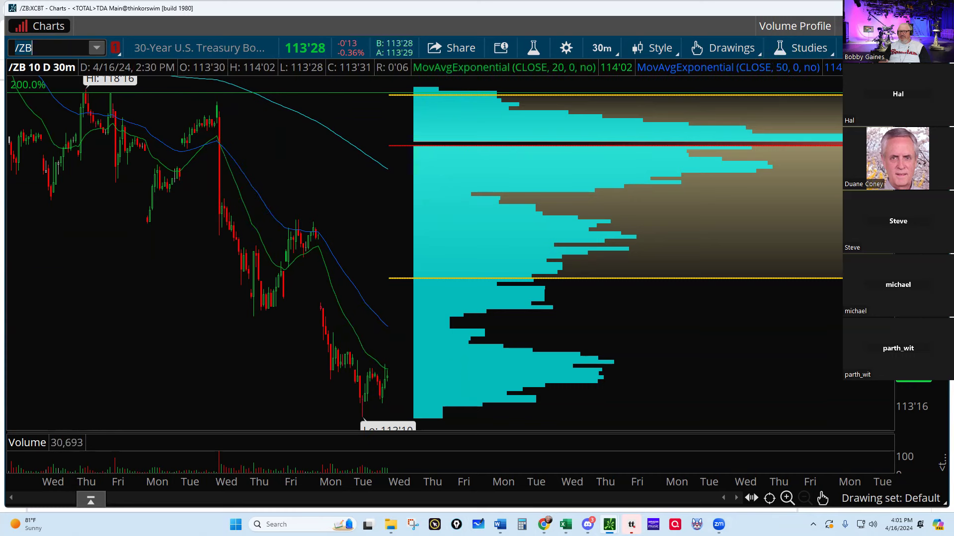
Step: Switch to the TastyTrade 2024 Spreadsheet in Excel and enter 41864 as the net liquidation value for 4/16/2024
key(alt+Tab)
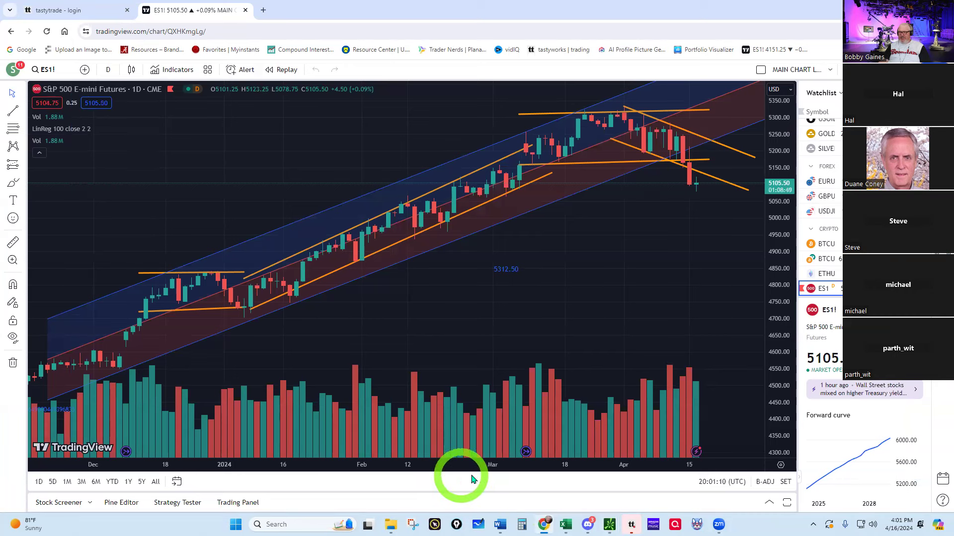
mouse_move(571, 527)
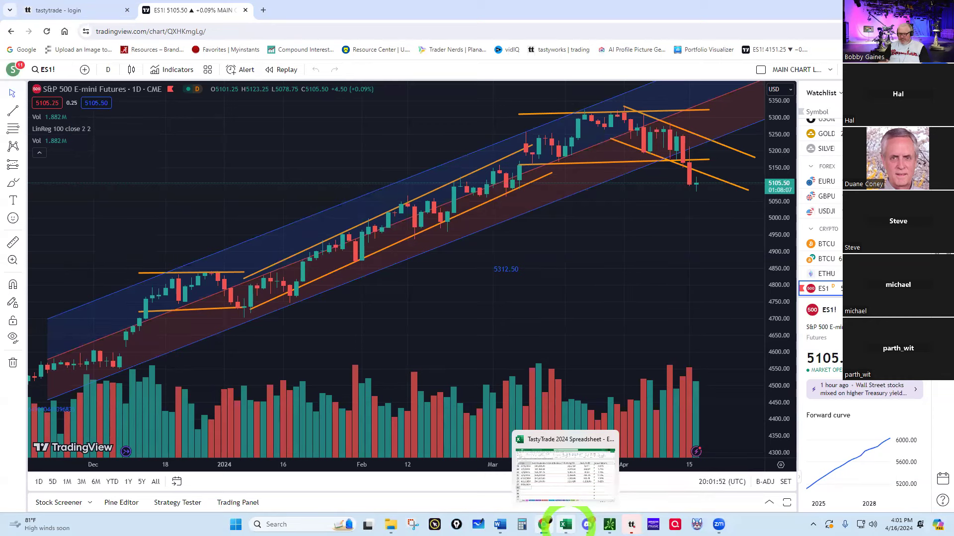
click(566, 521)
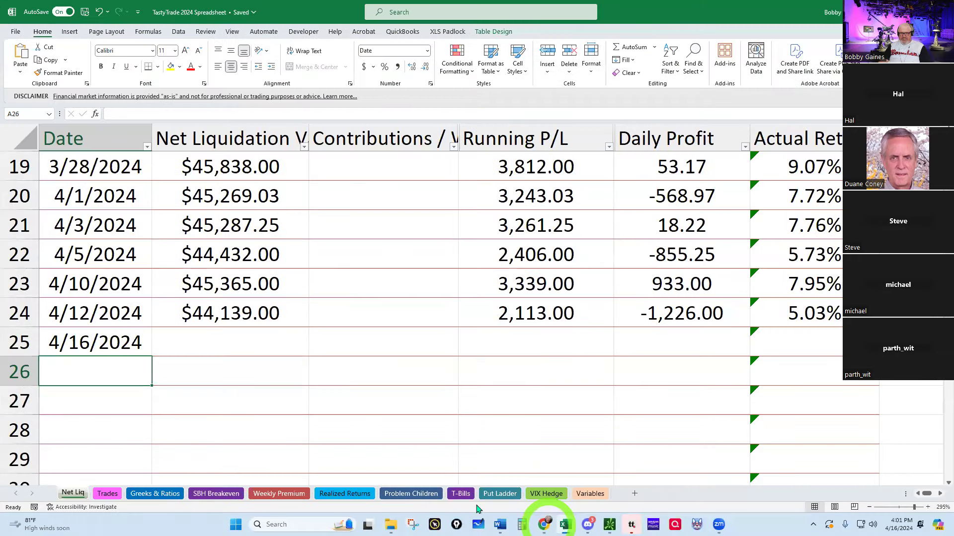
click(191, 341)
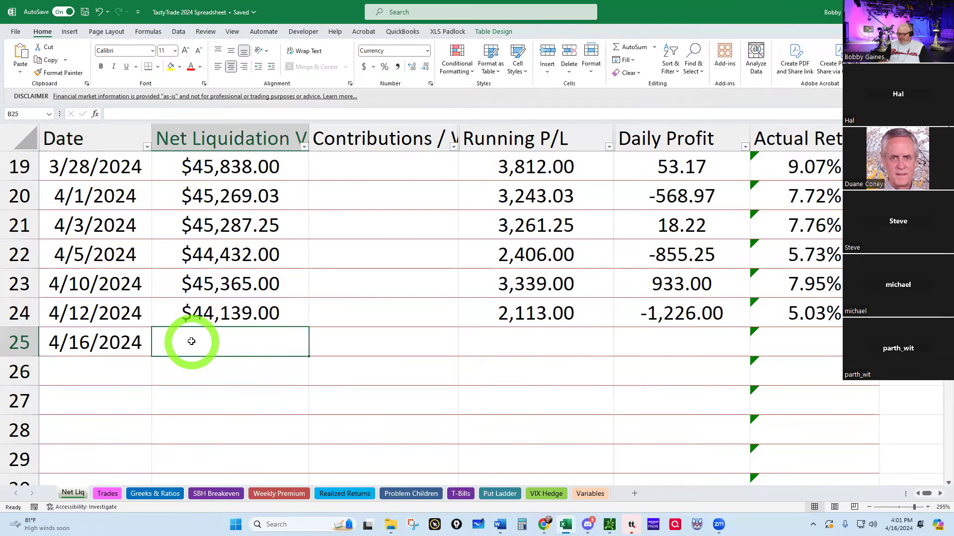
text(41864)
key(Return)
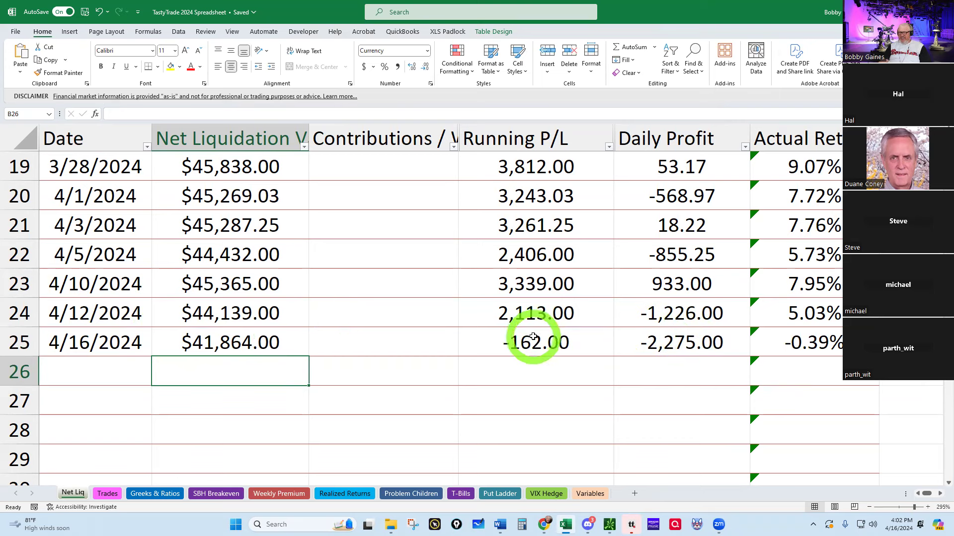
Step: Open the Greeks & Ratios sheet with the SPY β Deltas cell of the 4/16/2024 row selected
click(156, 494)
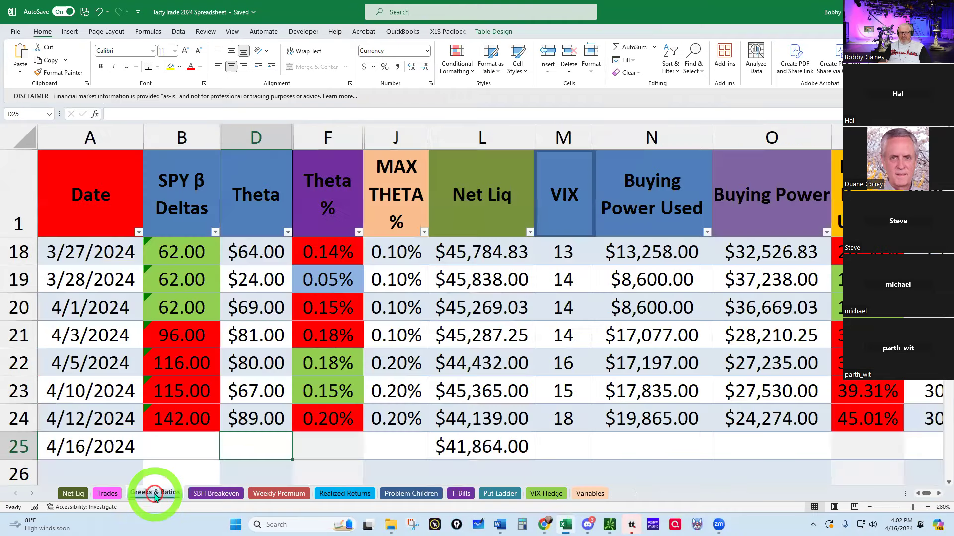
click(185, 448)
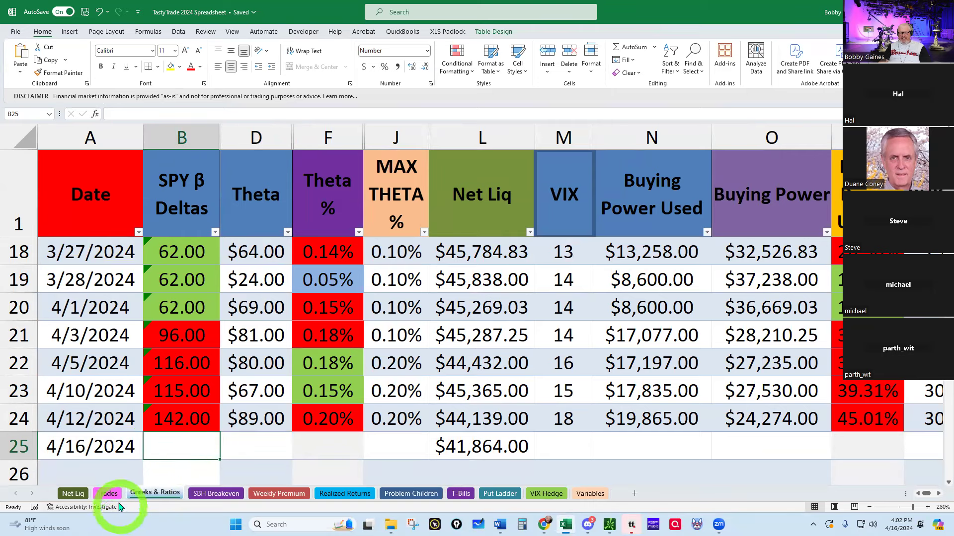
click(72, 494)
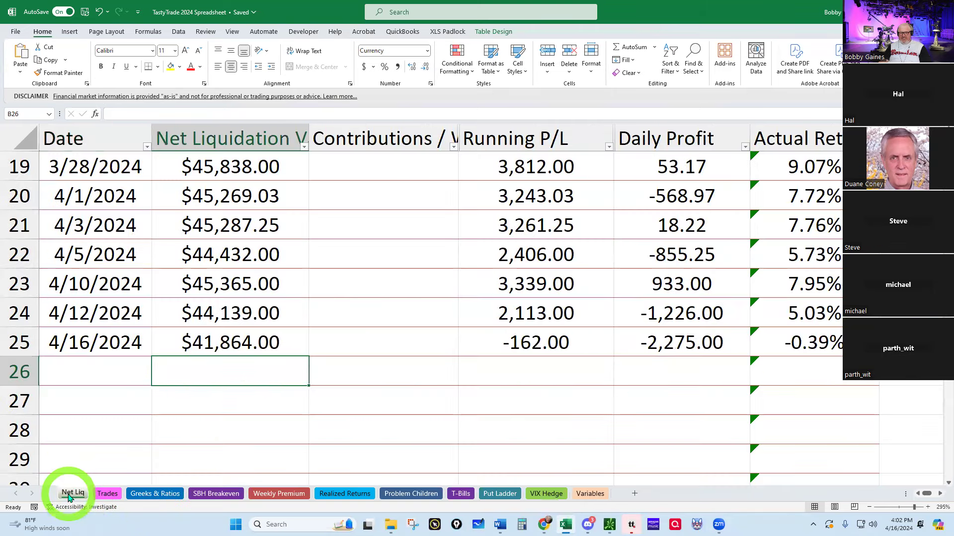
click(149, 495)
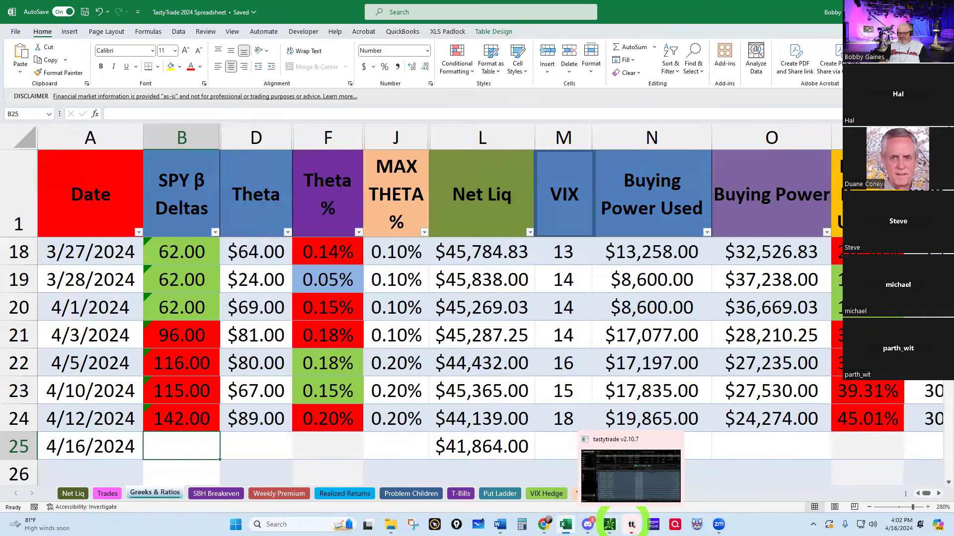
Step: Switch to tastytrade and enter the account password to resume the expired session
click(632, 525)
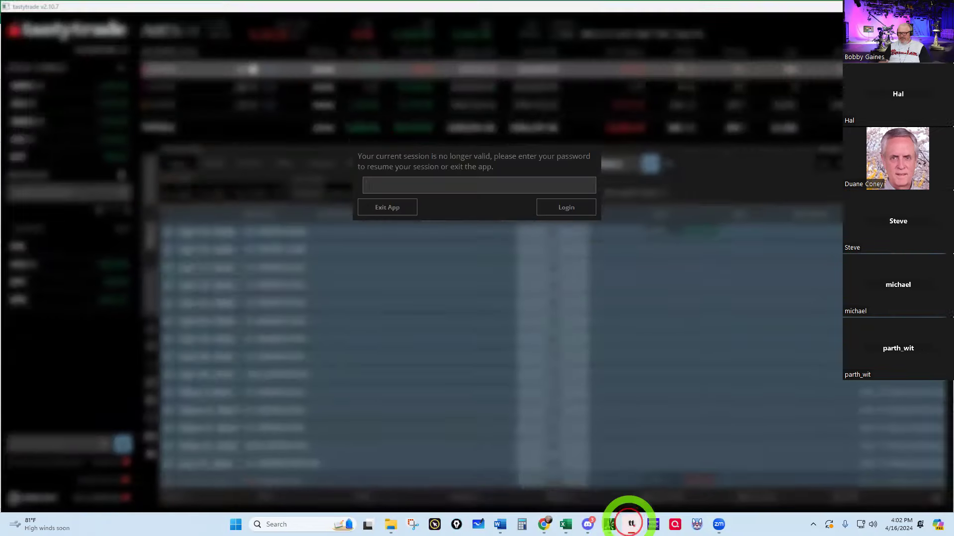
click(410, 183)
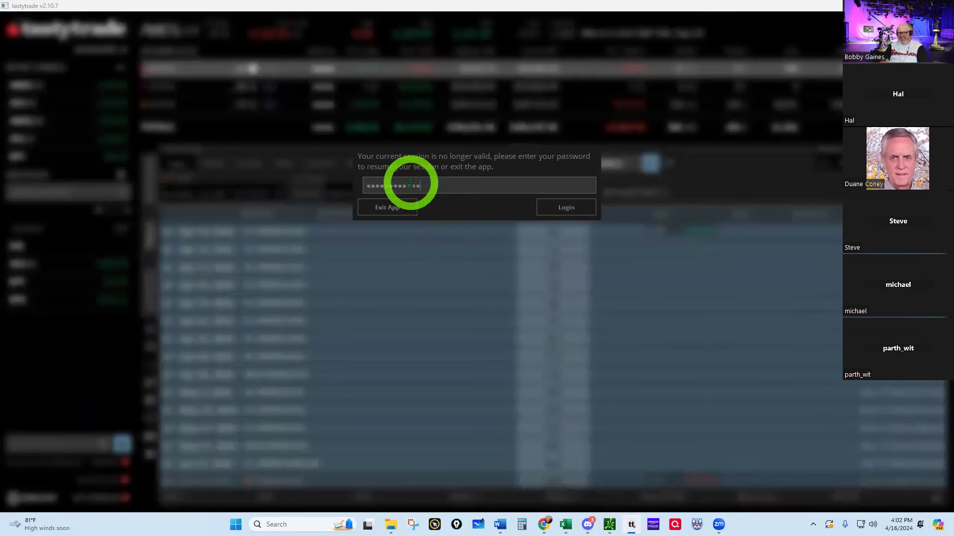
key(Return)
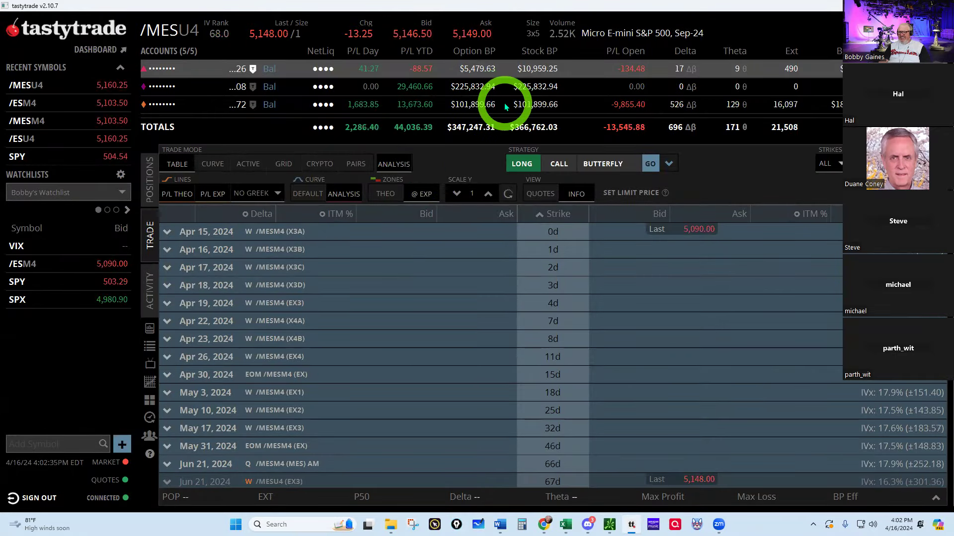
Step: Select the account marked with the blue dot in the accounts list to read its delta and theta
scroll(505, 106, down, 1)
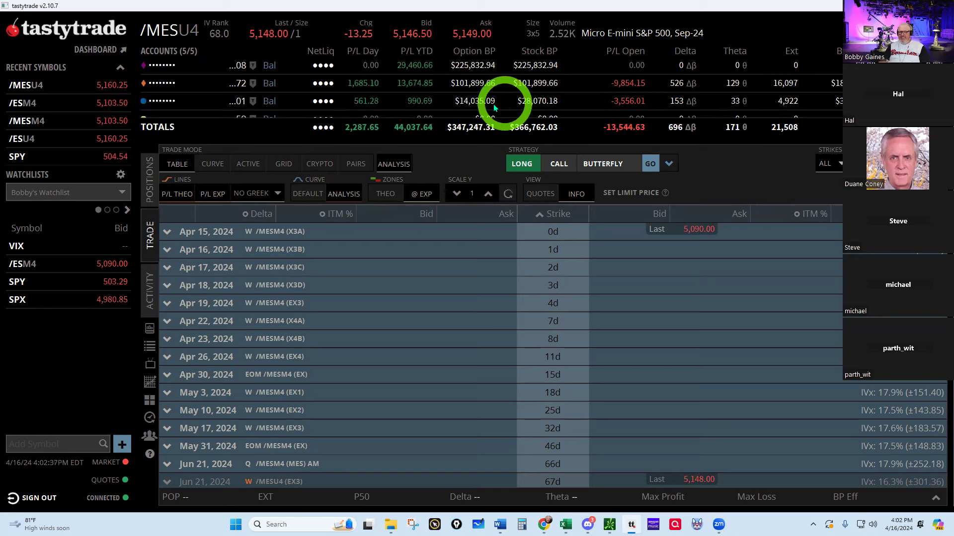
click(253, 99)
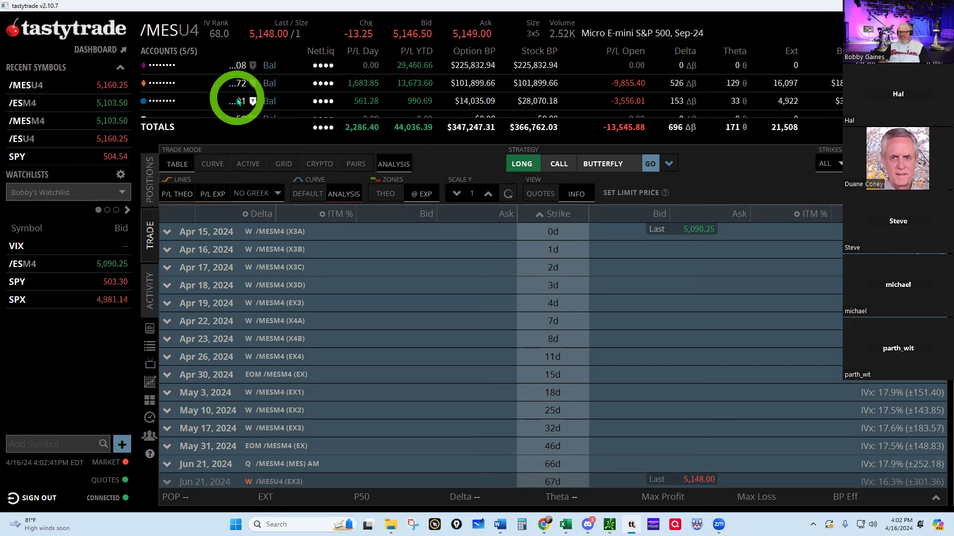
click(239, 101)
scroll(237, 101, up, 1)
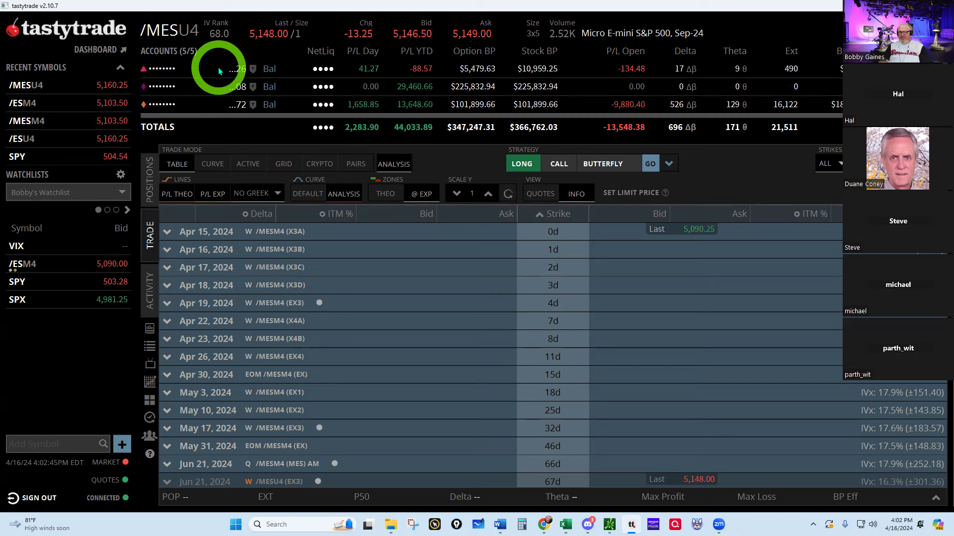
scroll(218, 70, down, 2)
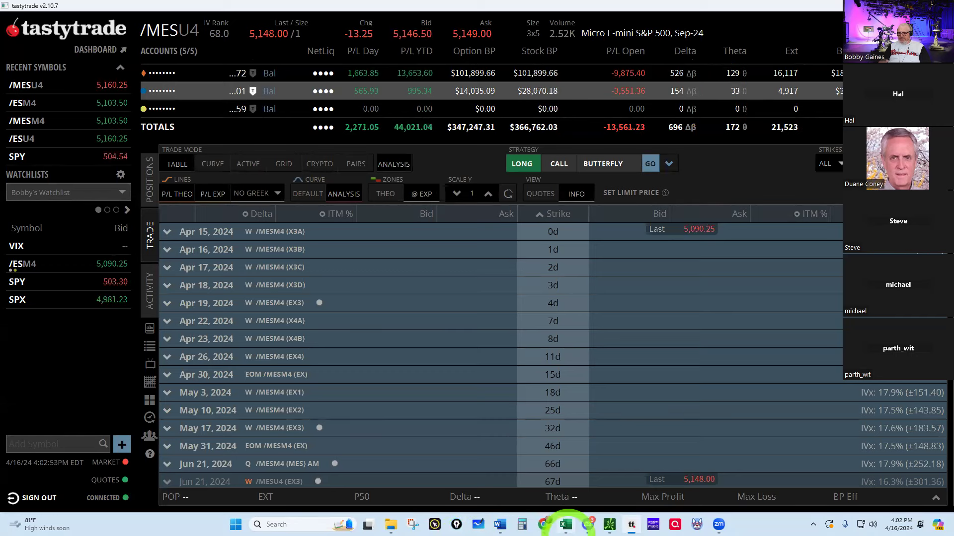
Step: Return to the Excel spreadsheet and enter 154 SPY β deltas, 33 theta and 18 VIX in the 4/16/2024 row
click(566, 524)
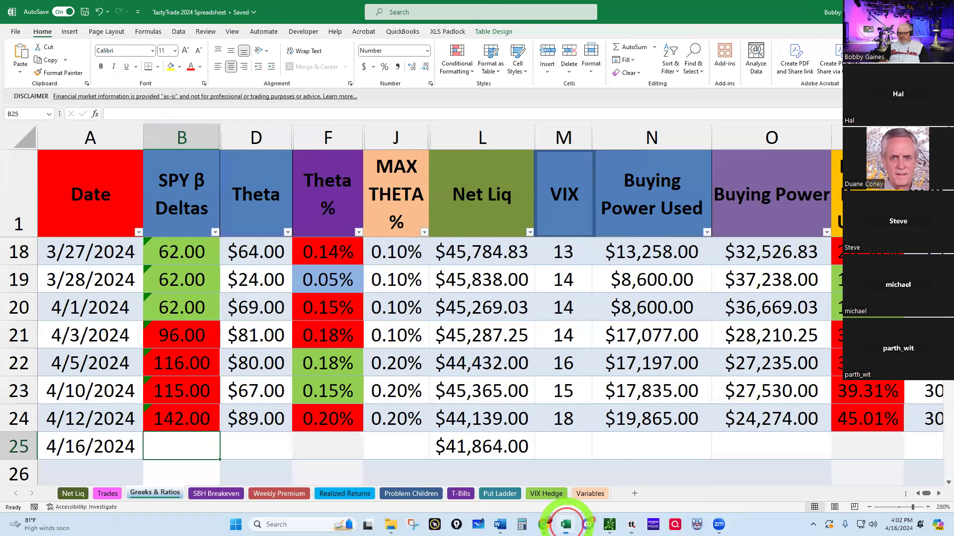
click(175, 443)
text(1)
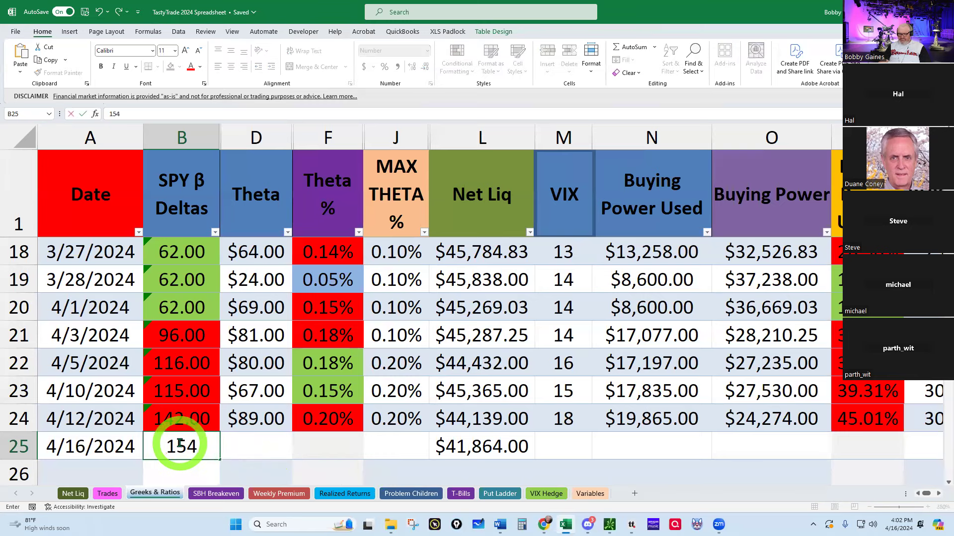
text(54)
key(Tab)
text(33)
key(Tab)
key(Tab)
key(Tab)
key(Tab)
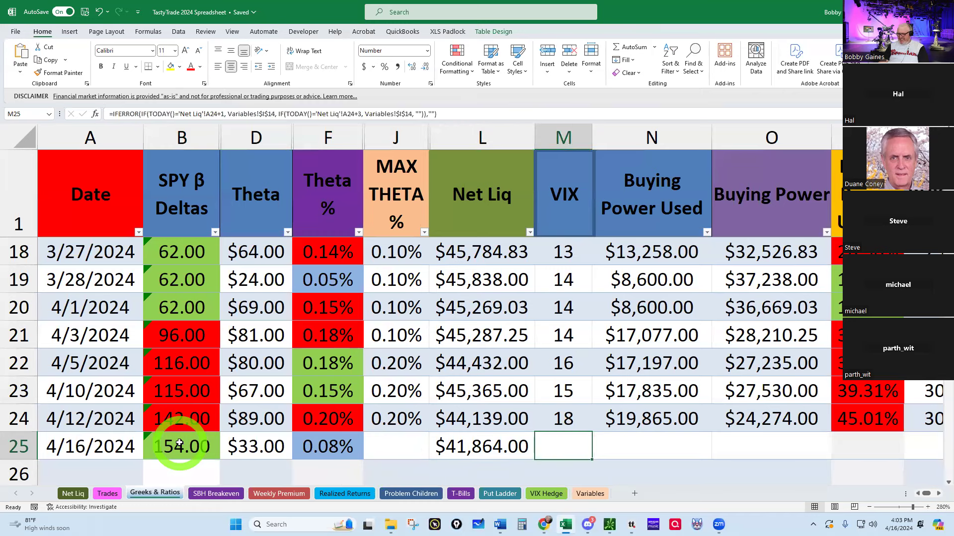
text(18)
key(Return)
Step: Enter 18 as the 4/16/2024 VIX, switch to tastytrade and show the account's positions with the /ESM4 and /MESU4 groups collapsed
text(3)
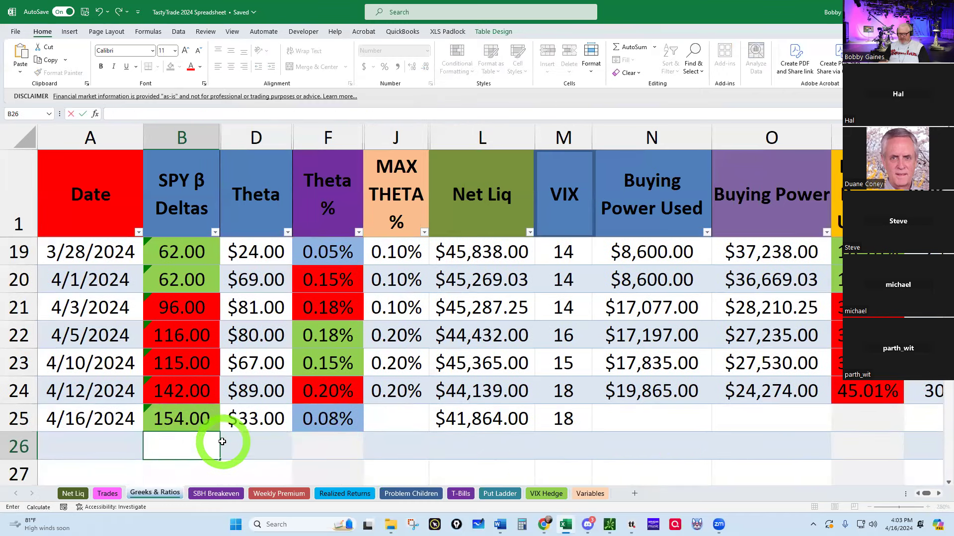
mouse_move(545, 524)
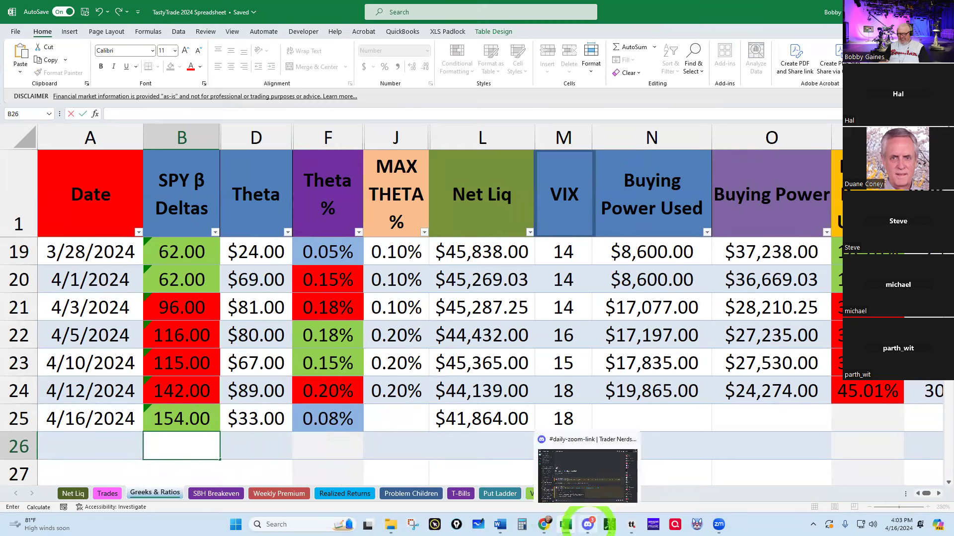
click(631, 525)
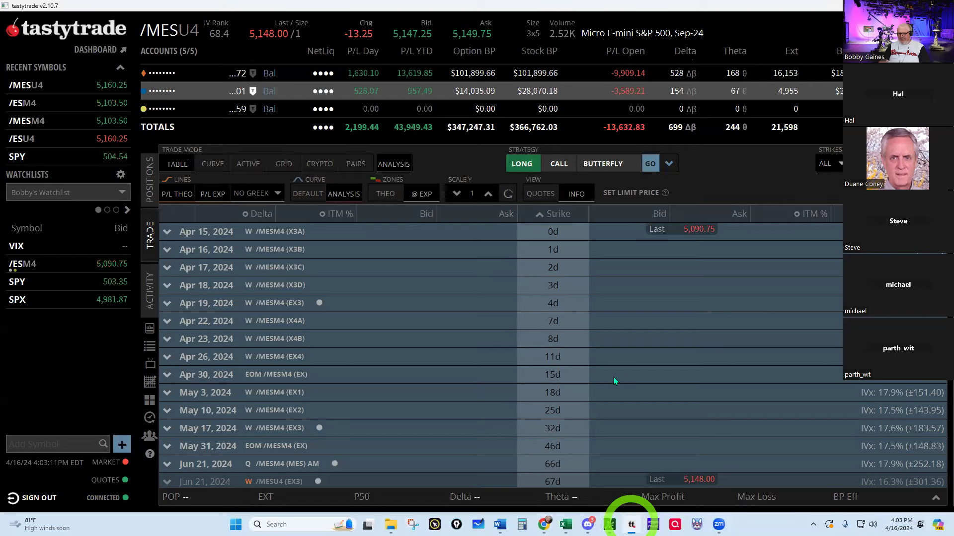
click(151, 181)
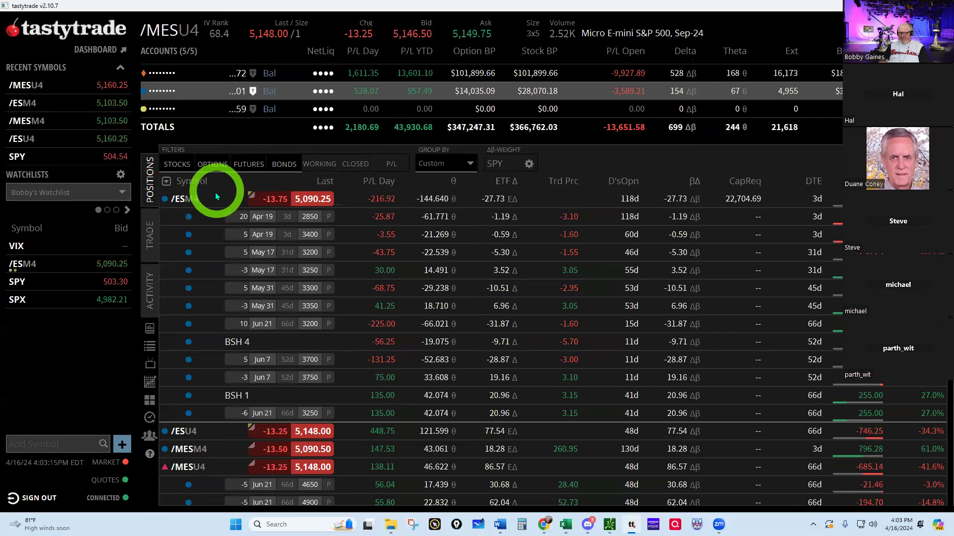
click(184, 200)
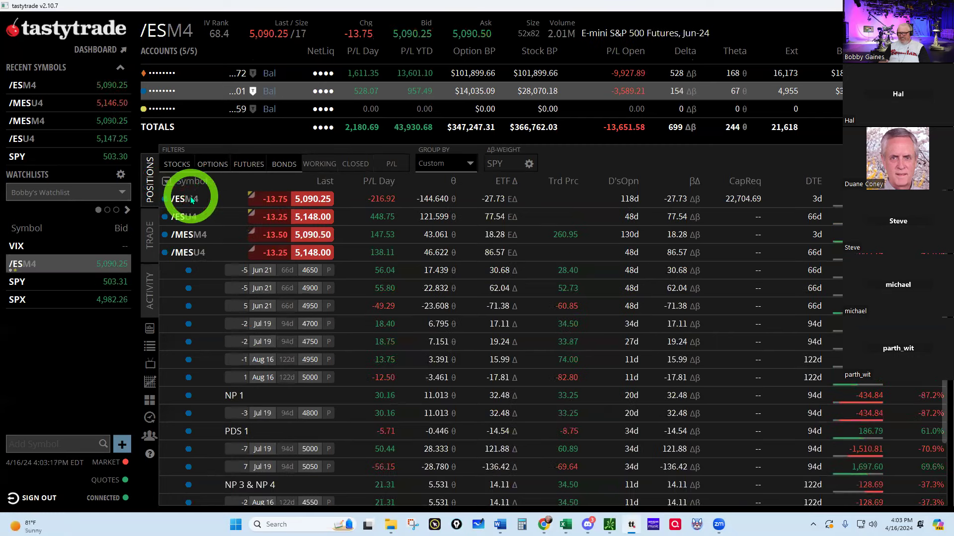
click(190, 199)
click(195, 198)
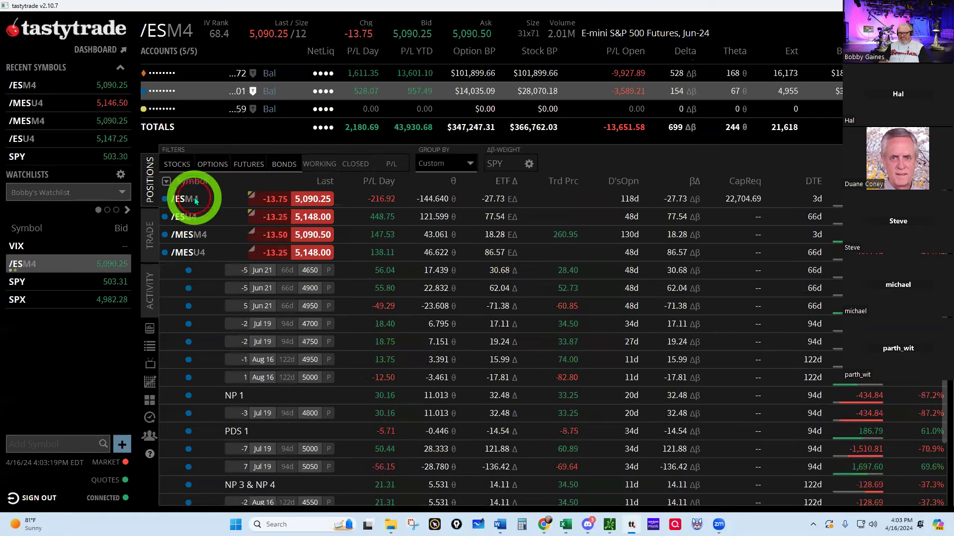
click(199, 252)
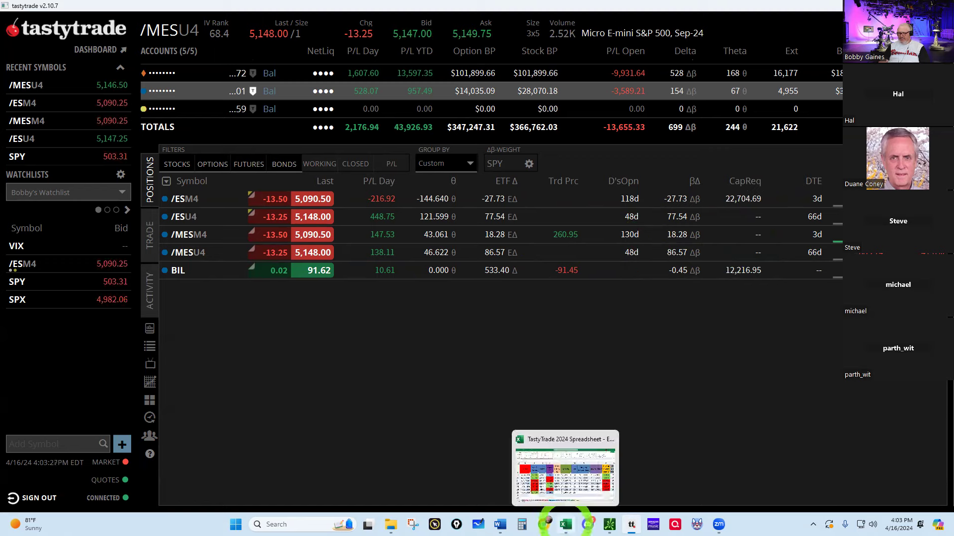
Step: Return to the Excel spreadsheet and enter 22704 as the Buying Power Used in the 4/16/2024 row
click(566, 522)
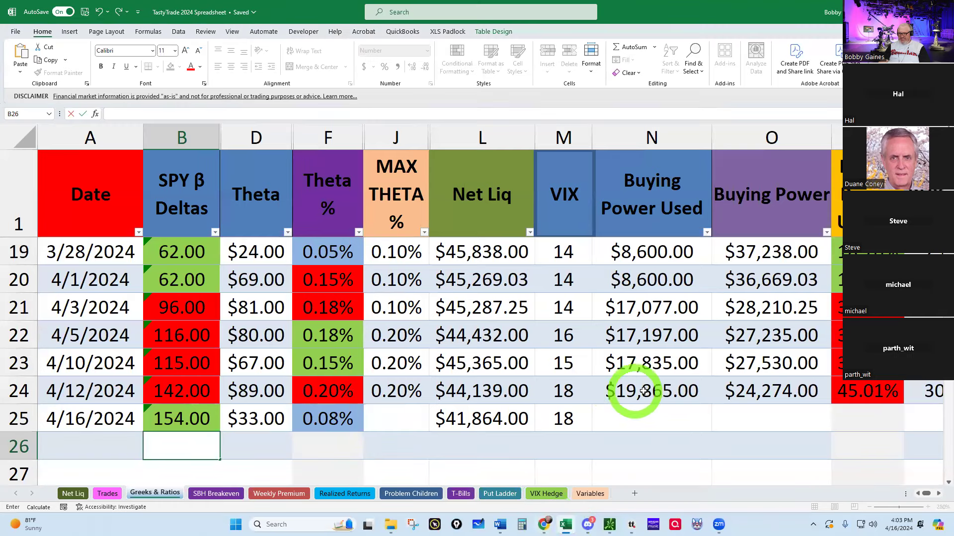
click(638, 416)
text(22704)
key(Return)
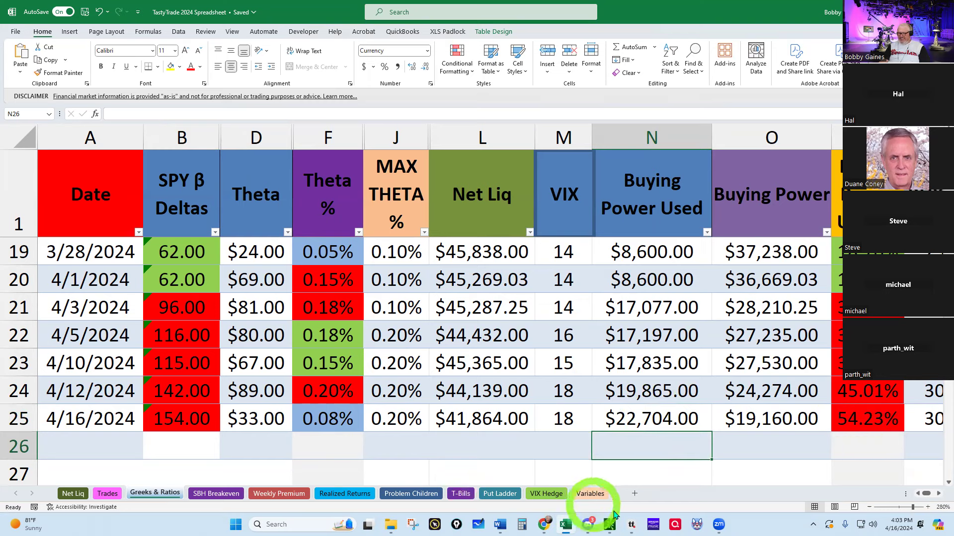
Step: Switch to tastytrade, review only the filled orders of the last 14 days in the account activity, and return to the positions
mouse_move(632, 524)
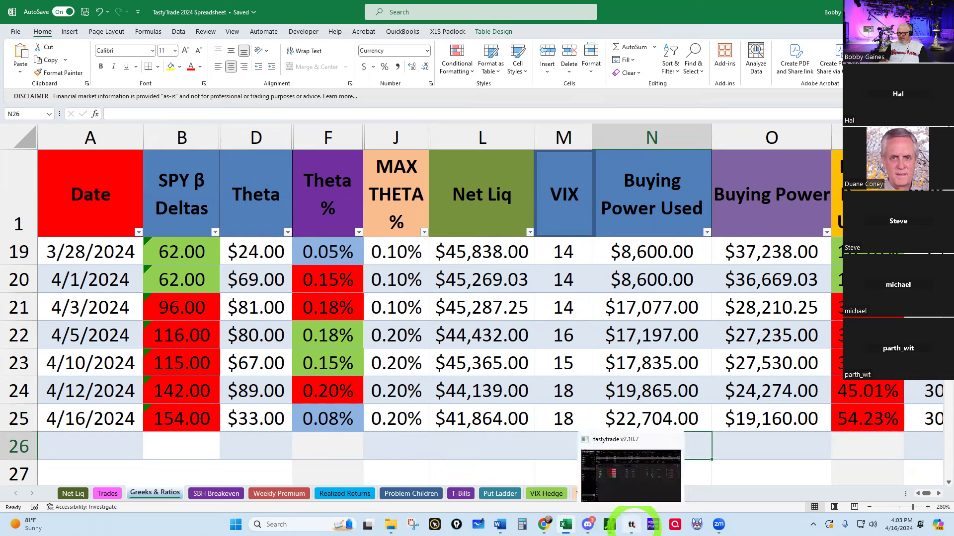
click(632, 525)
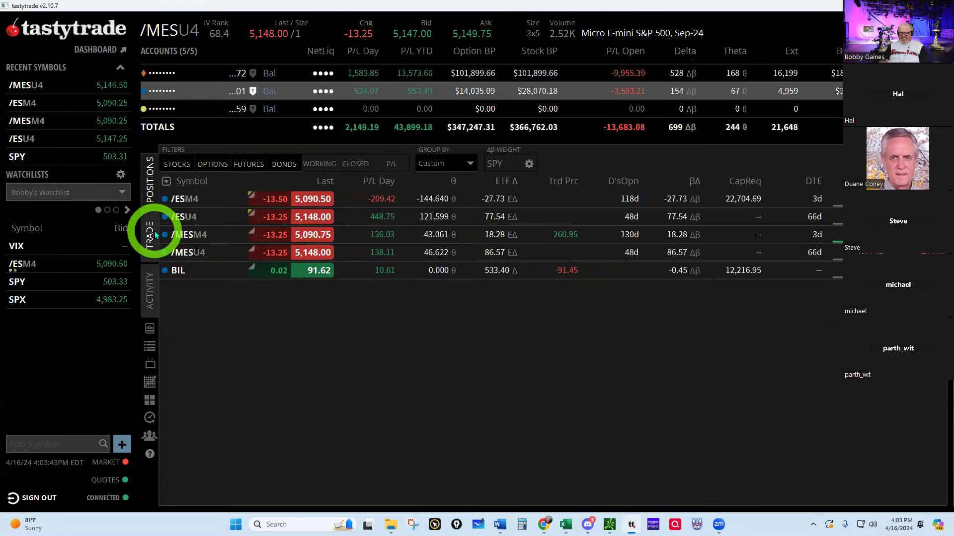
click(149, 291)
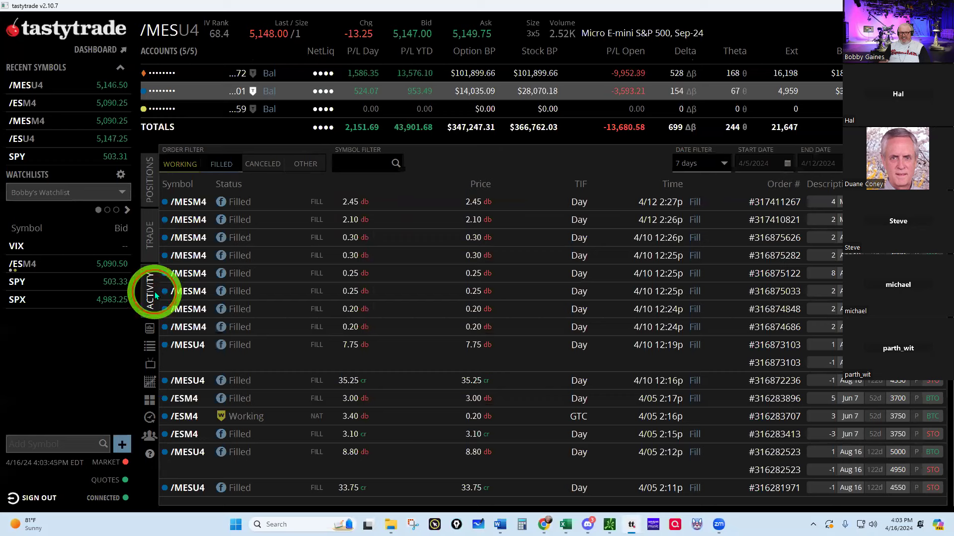
click(180, 164)
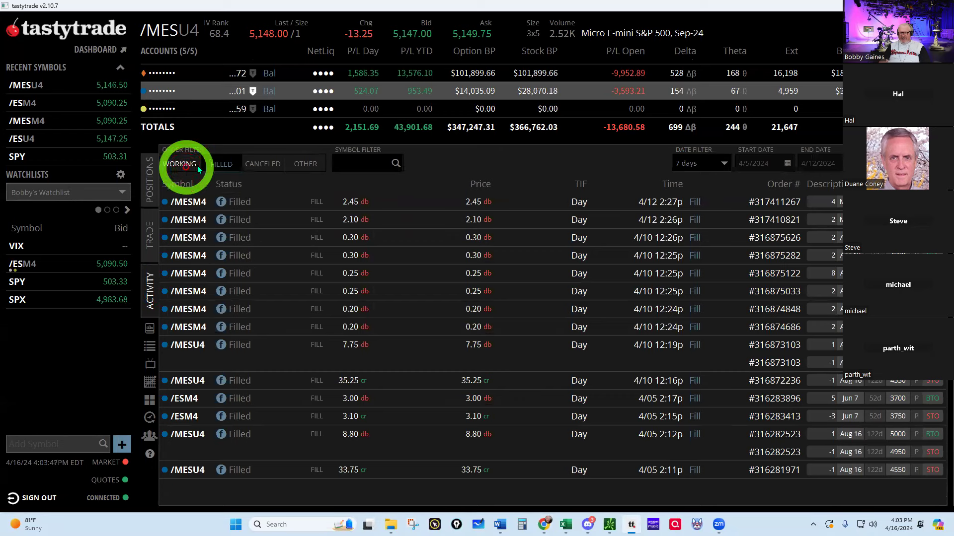
click(716, 165)
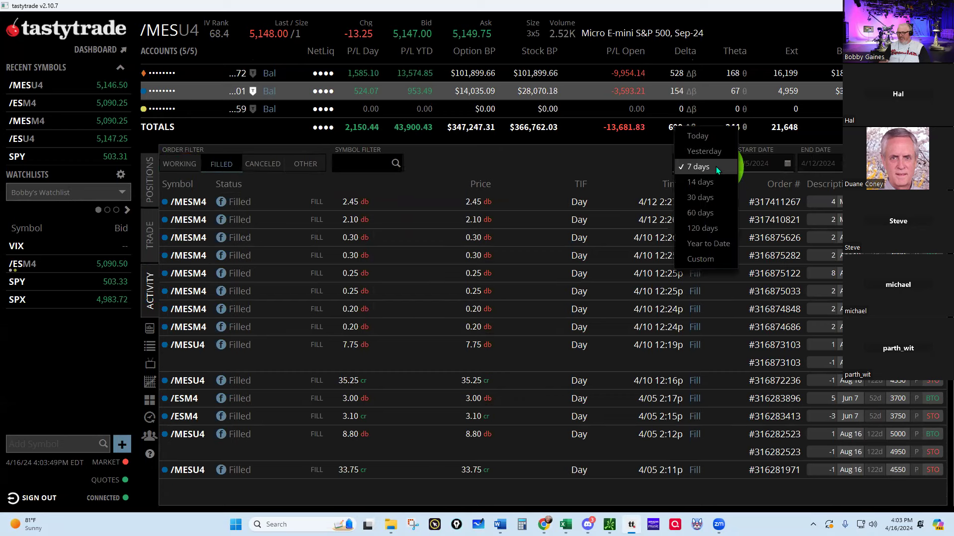
click(699, 187)
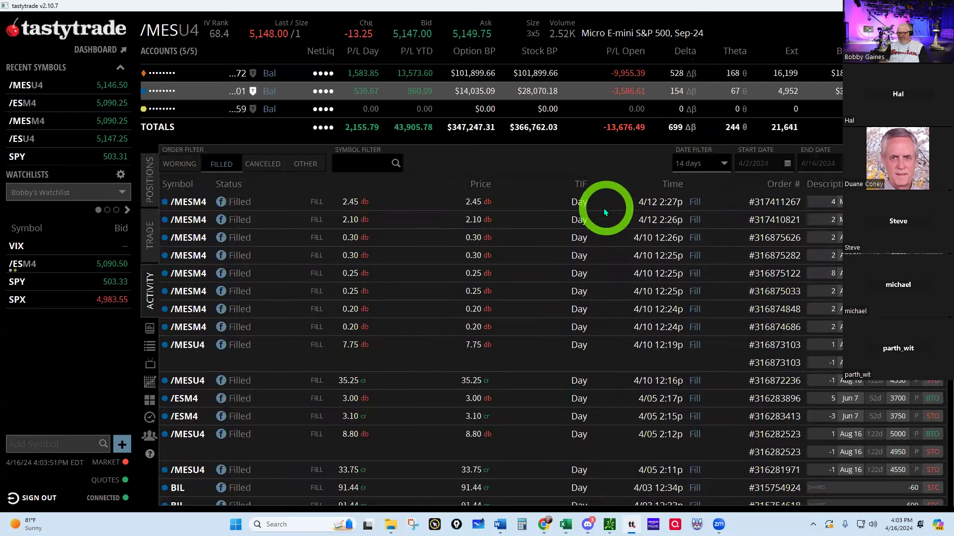
scroll(579, 326, down, 1)
scroll(574, 422, down, 1)
scroll(575, 422, up, 2)
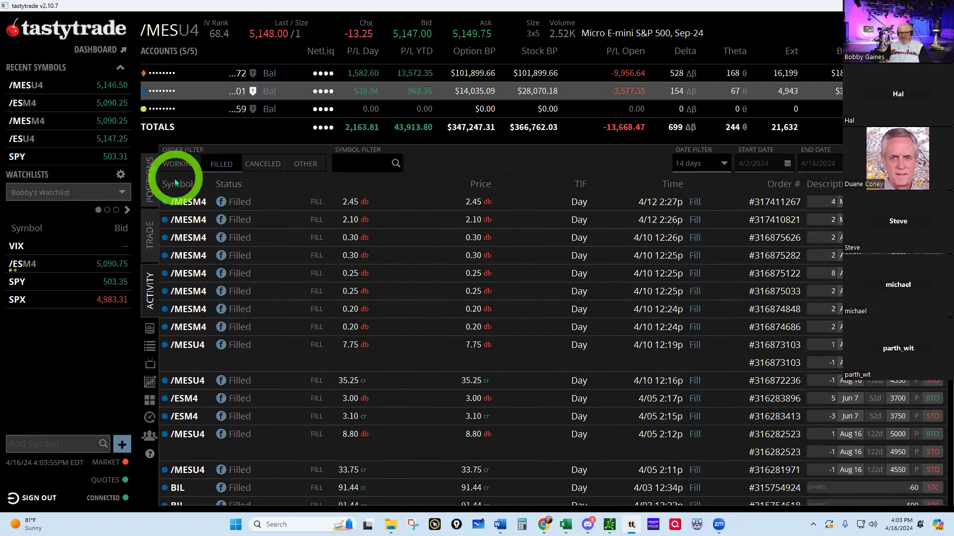
click(158, 183)
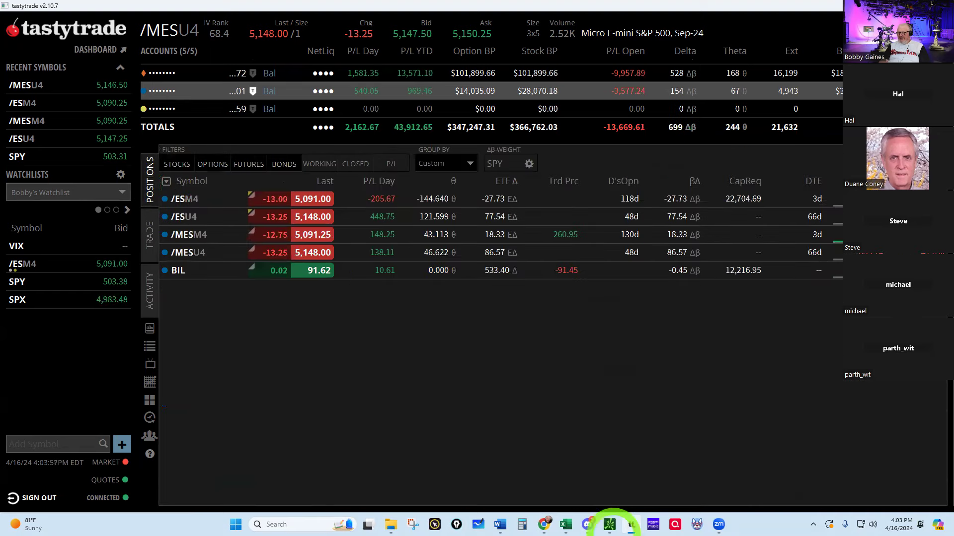
Step: Switch back to the Excel spreadsheet and set the Theta of the 4/16/2024 row to 69
mouse_move(609, 525)
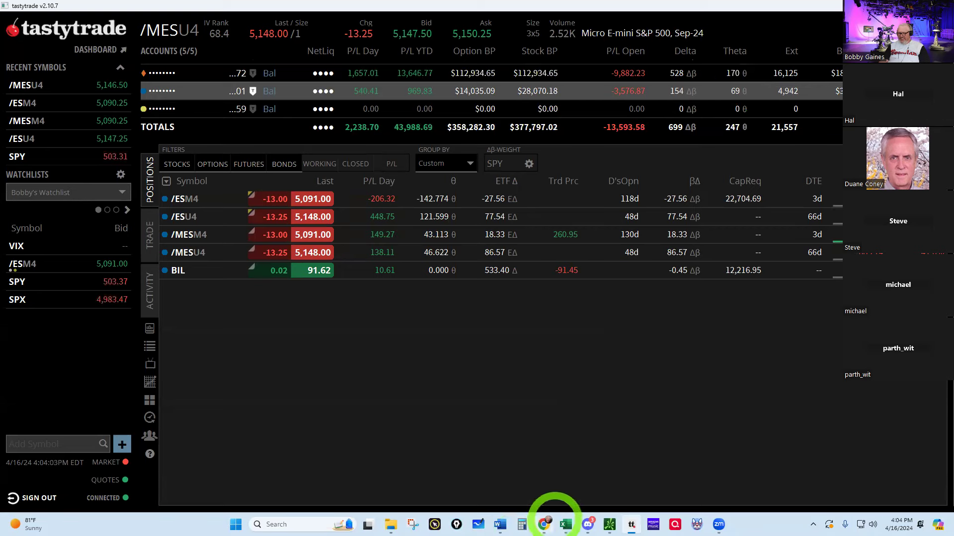
click(565, 525)
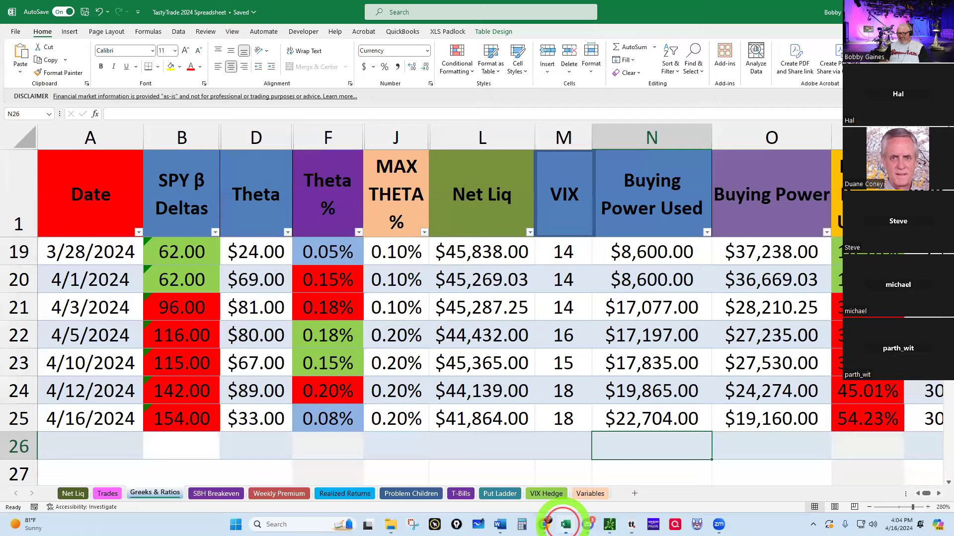
click(255, 419)
text(69)
key(Return)
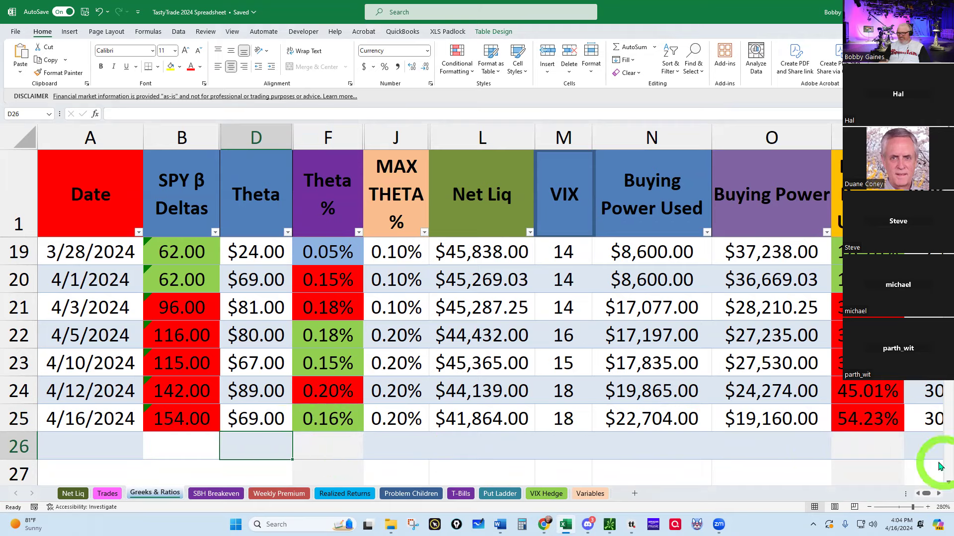
Step: Check the buying power percentage and suggested SPY delta neutral adjustment for 4/16/2024, and open the Trades sheet
click(938, 494)
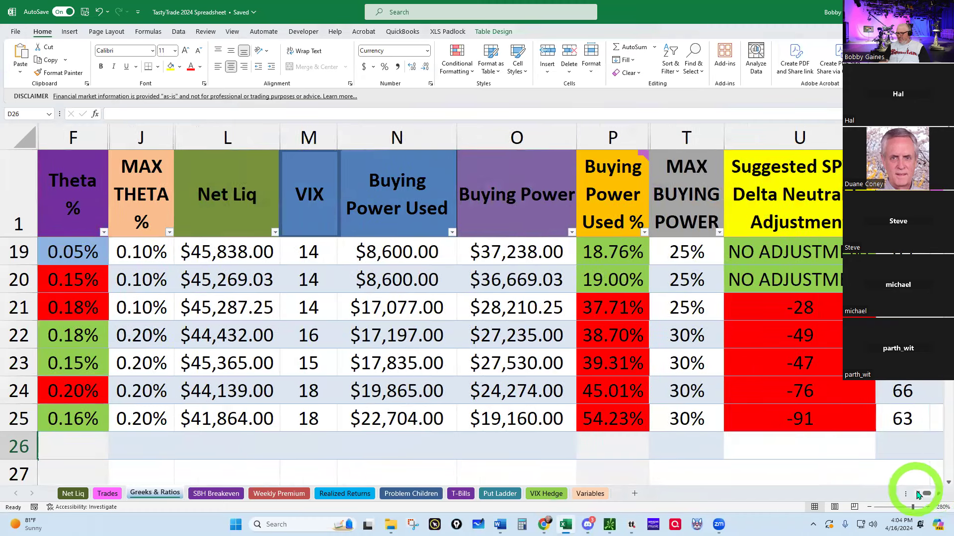
click(918, 494)
double_click(917, 494)
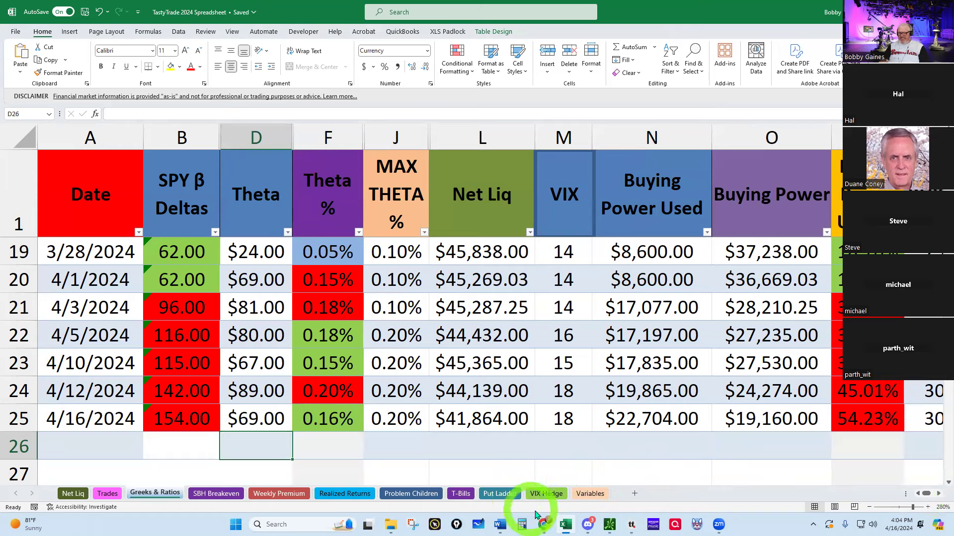
click(108, 493)
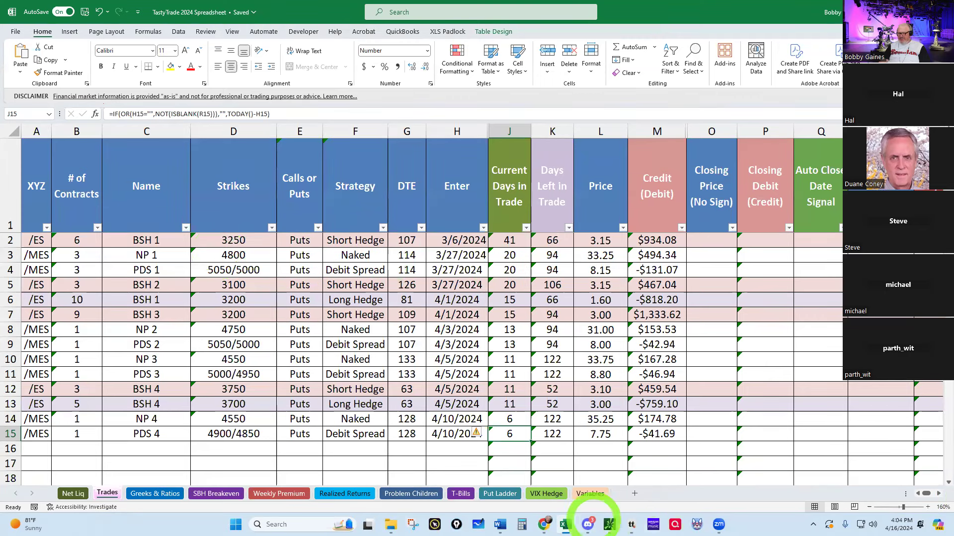
Step: Switch to tastytrade and examine the Apr 19, 2024 /MESM4 (EX3) option chain for the put positions held across its strikes
click(632, 524)
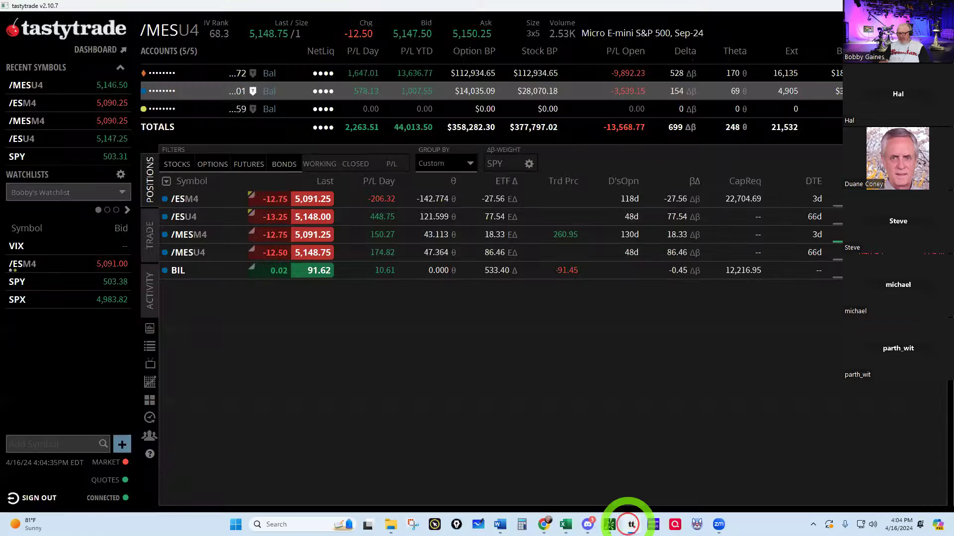
click(149, 243)
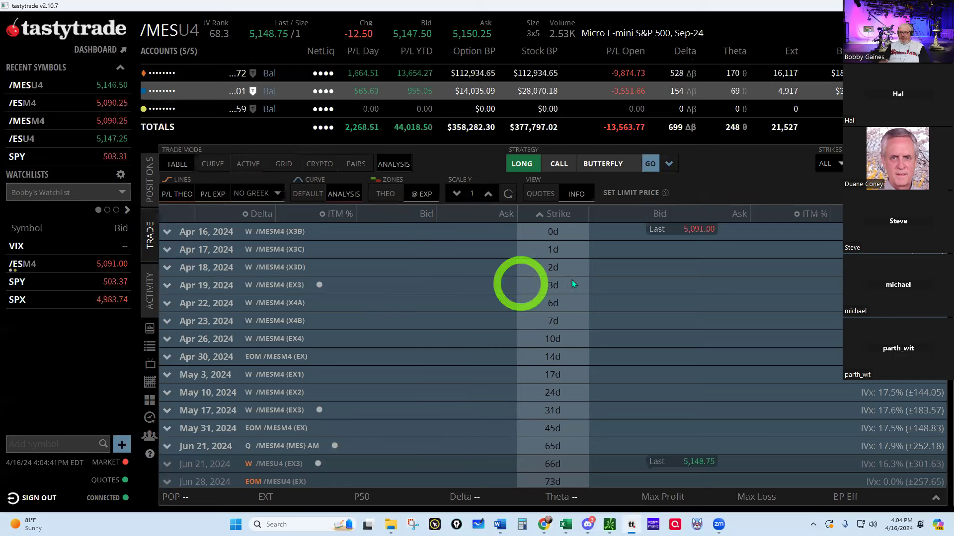
click(270, 285)
scroll(604, 347, down, 8)
scroll(603, 347, down, 11)
scroll(604, 346, down, 12)
scroll(603, 347, down, 15)
scroll(603, 347, up, 20)
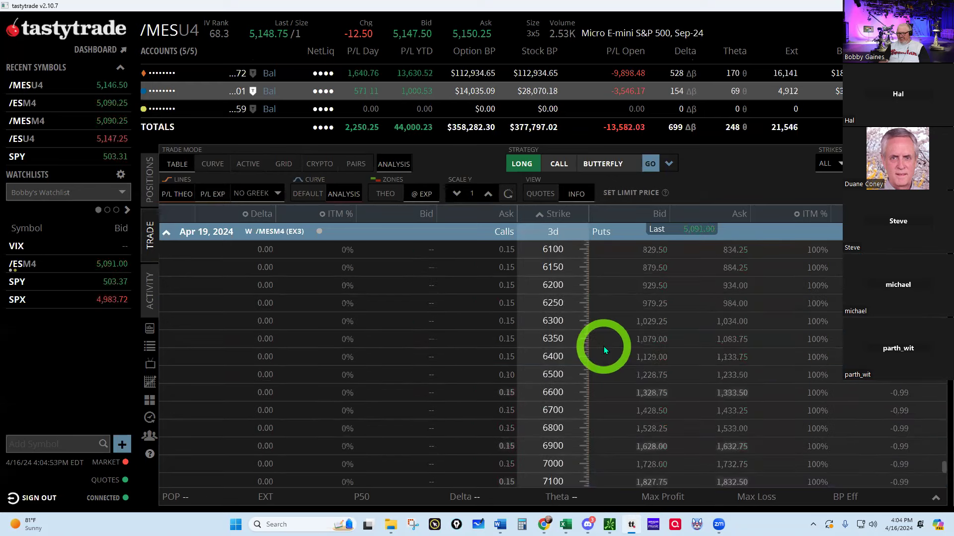
scroll(604, 347, up, 9)
scroll(600, 349, up, 13)
scroll(600, 349, up, 11)
scroll(600, 349, up, 5)
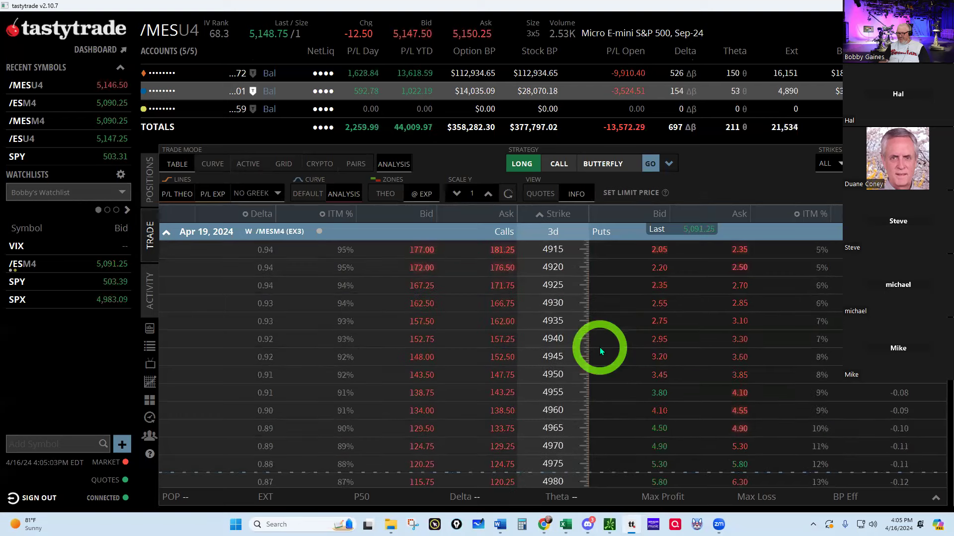
scroll(600, 349, up, 5)
scroll(600, 350, up, 5)
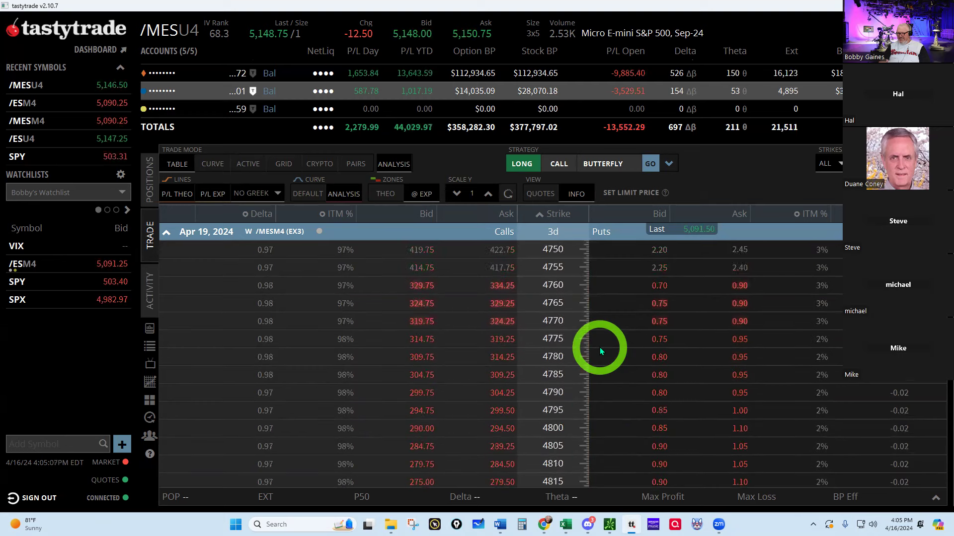
scroll(600, 351, up, 7)
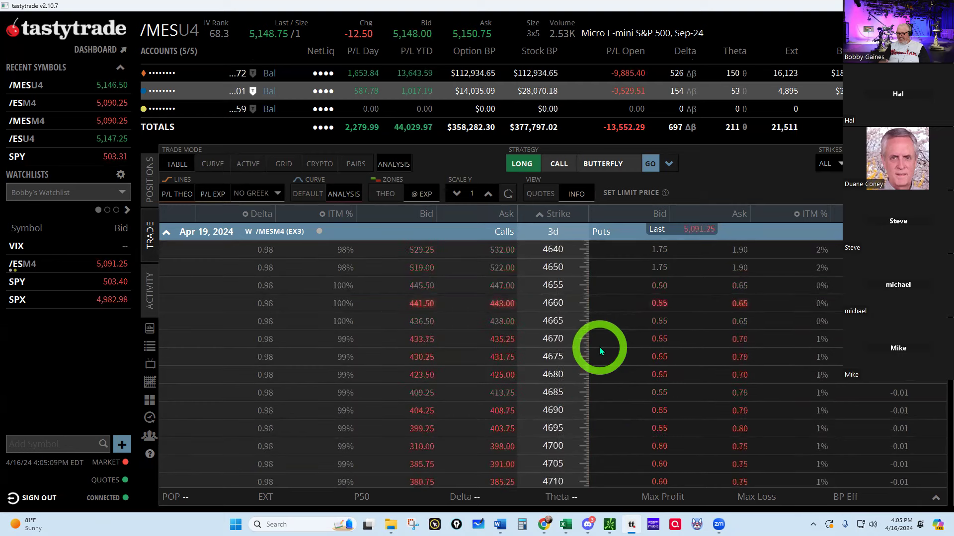
scroll(600, 351, up, 5)
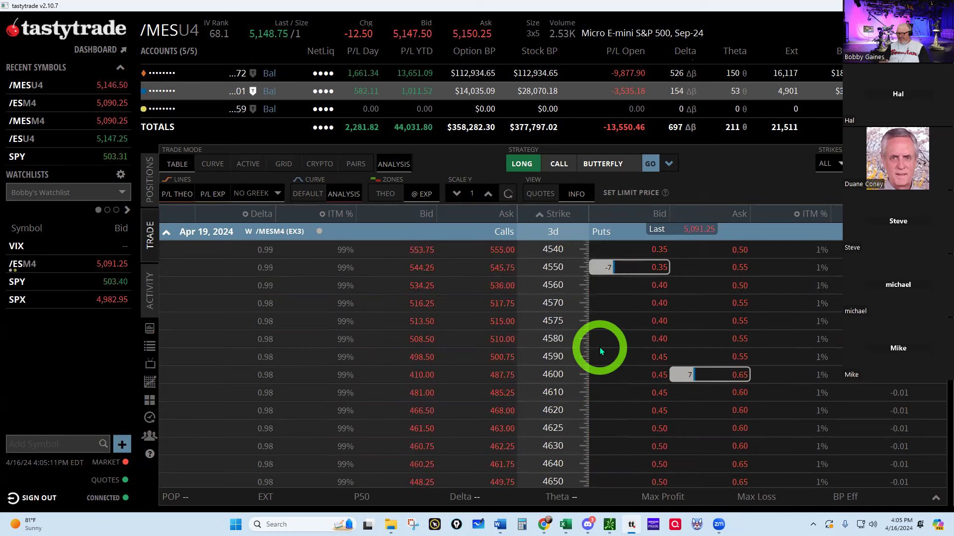
scroll(594, 350, up, 4)
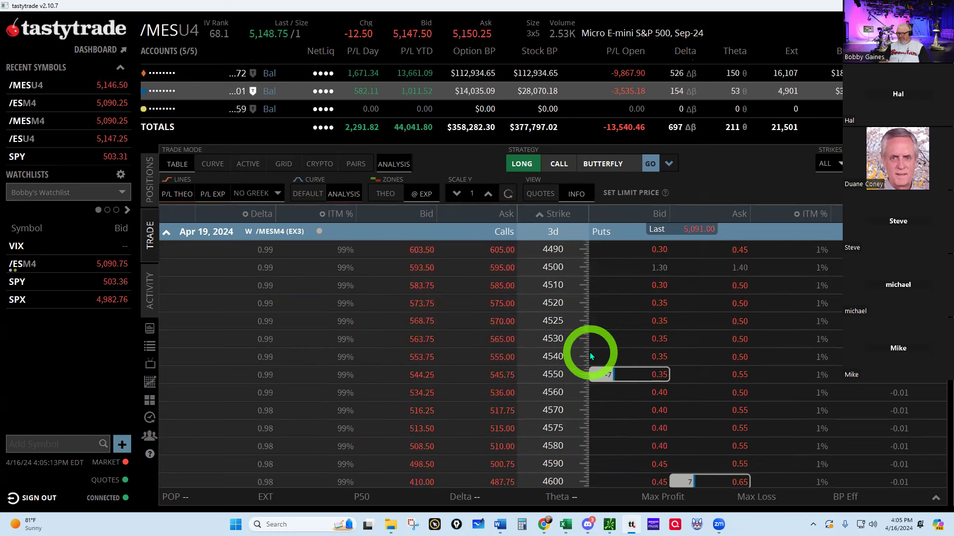
scroll(591, 355, up, 4)
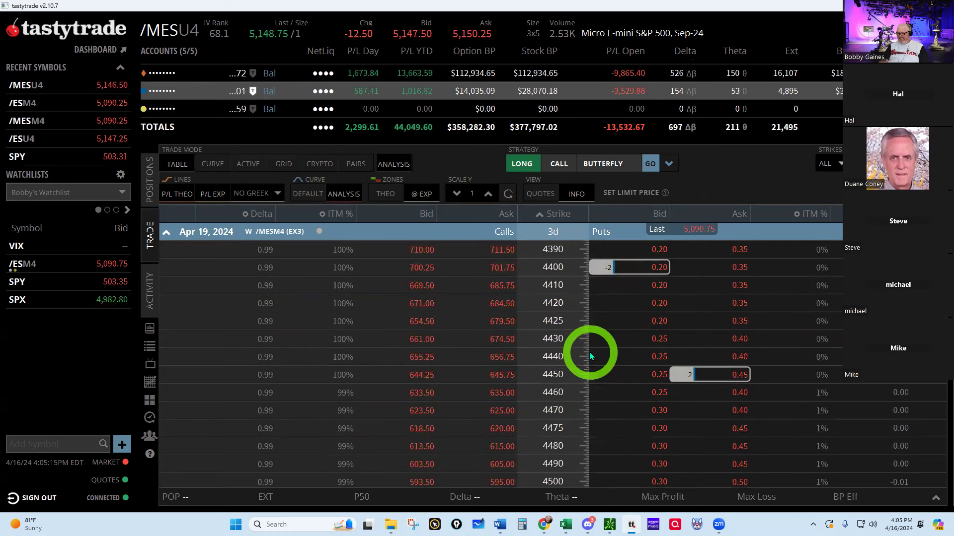
scroll(590, 356, up, 8)
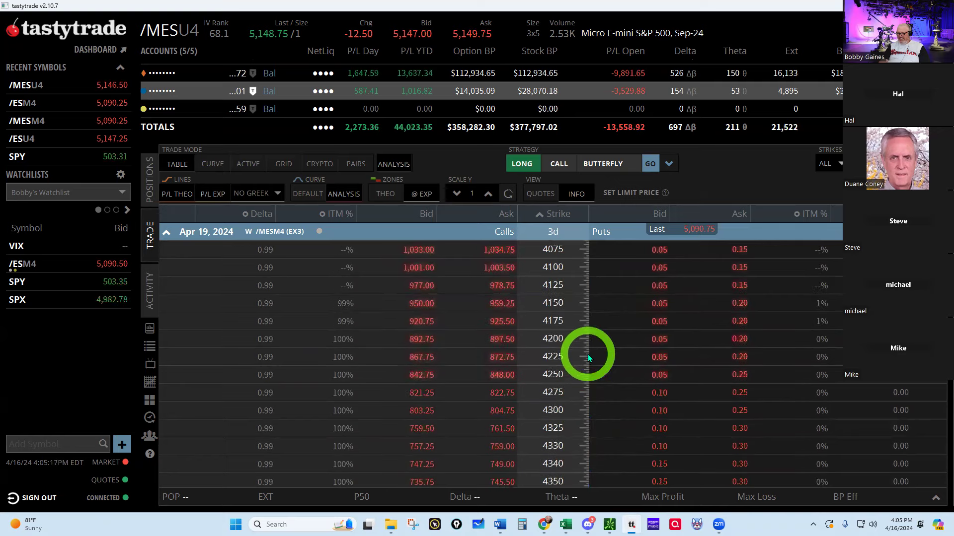
scroll(588, 357, up, 12)
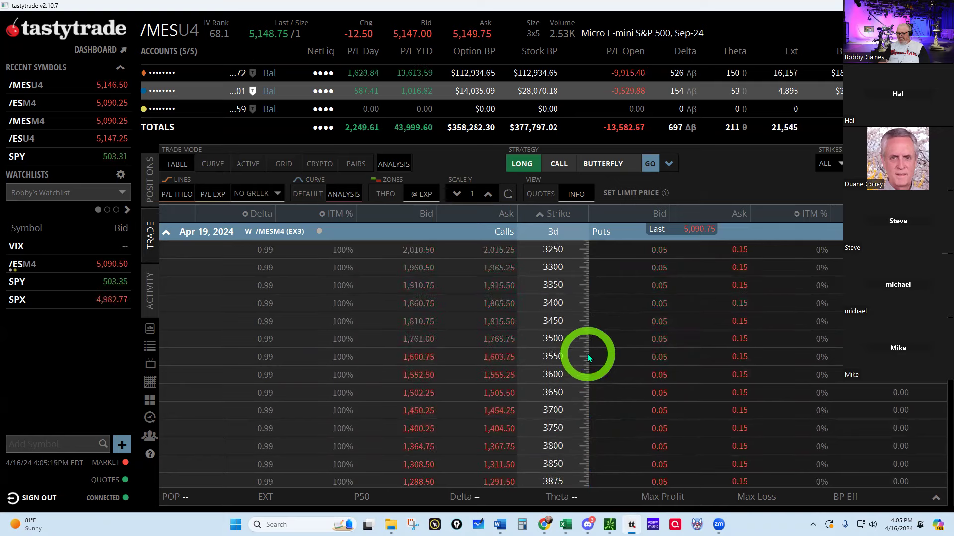
scroll(588, 353, up, 12)
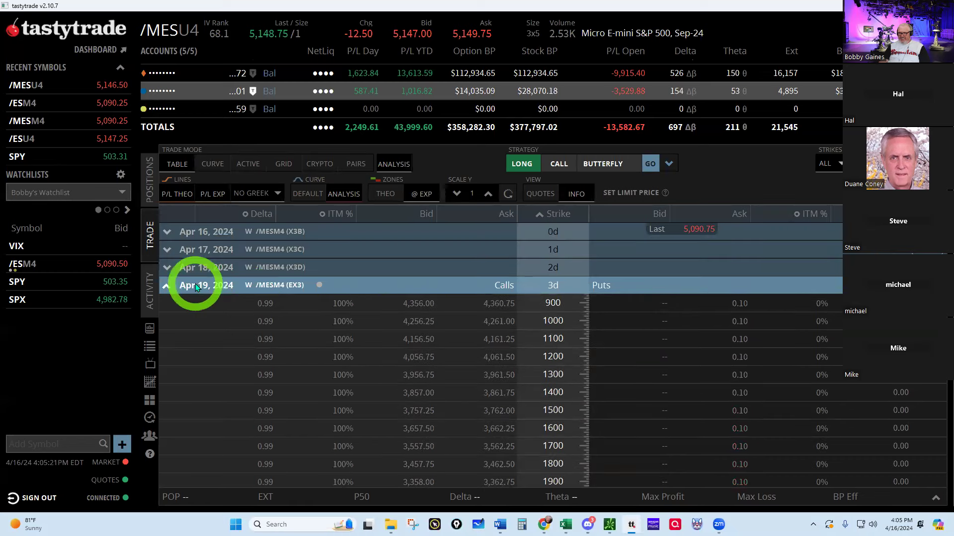
Step: Collapse the Apr 19, 2024 chain and examine the May 17, 2024 /MESM4 (EX3) chain for the put positions held across its strikes
click(166, 286)
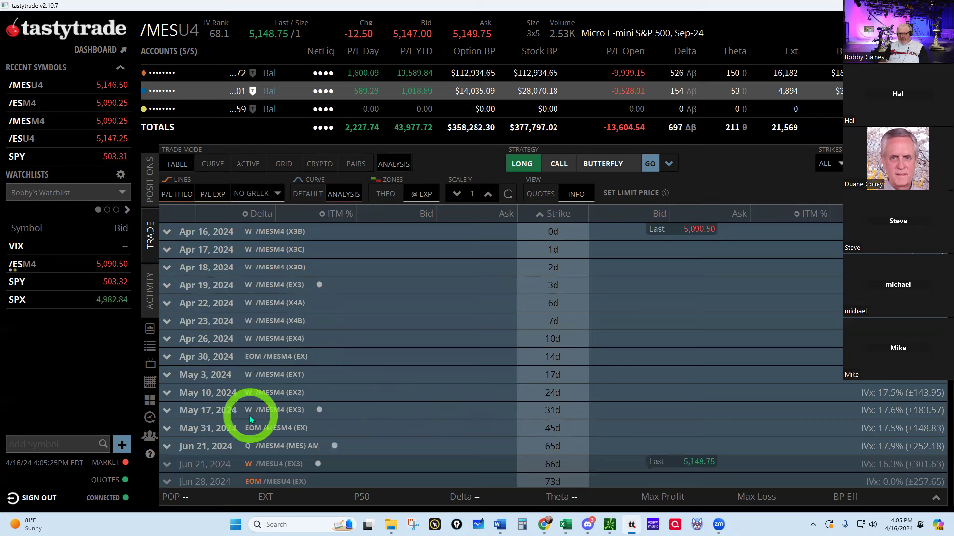
click(202, 410)
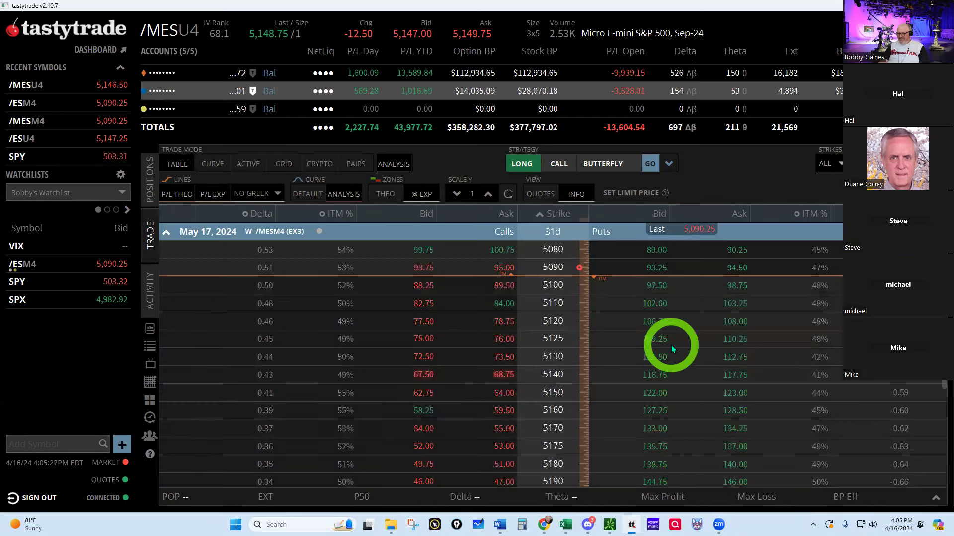
scroll(671, 346, up, 10)
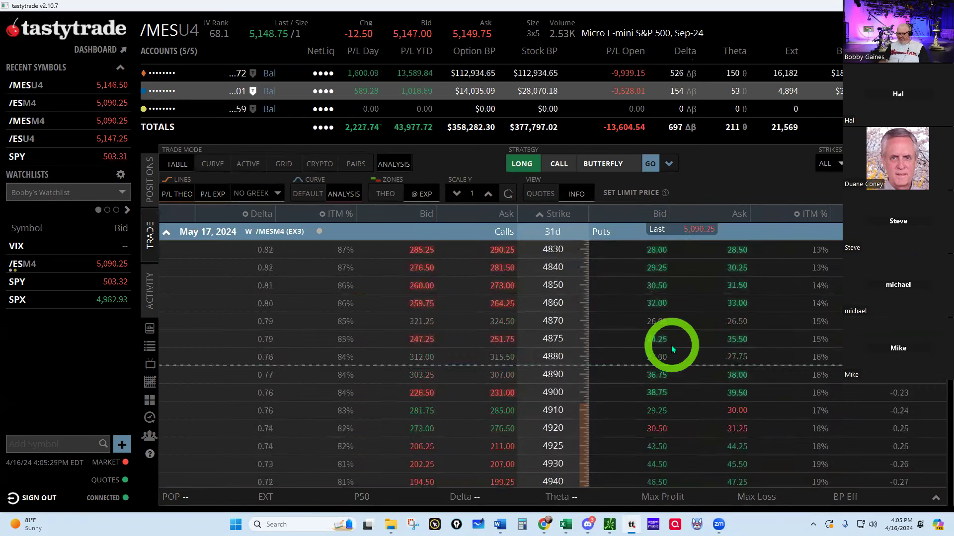
scroll(670, 349, up, 7)
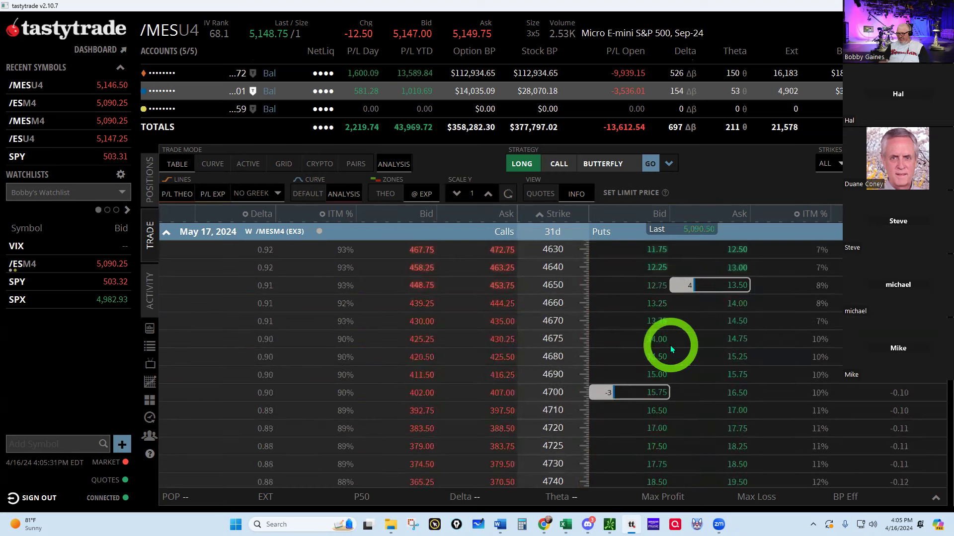
scroll(670, 345, up, 6)
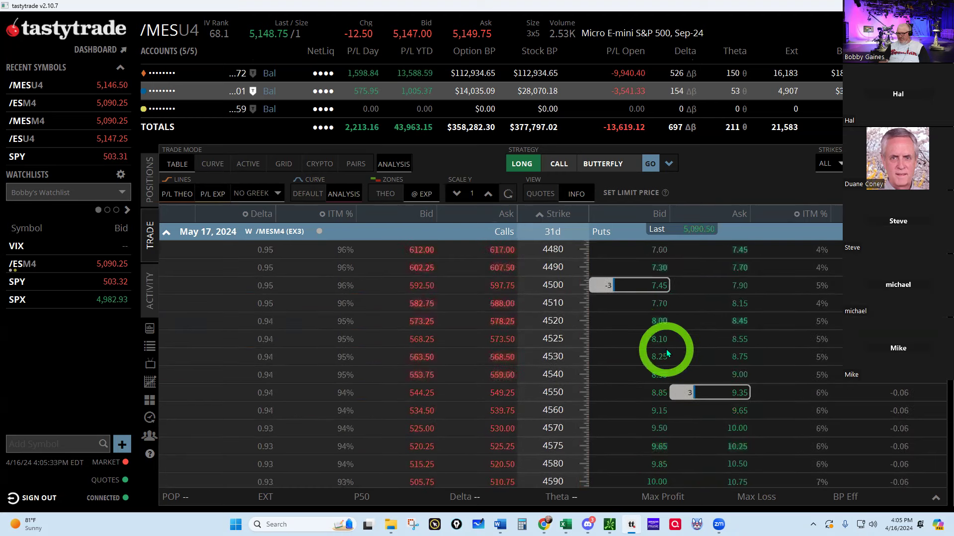
scroll(666, 350, up, 6)
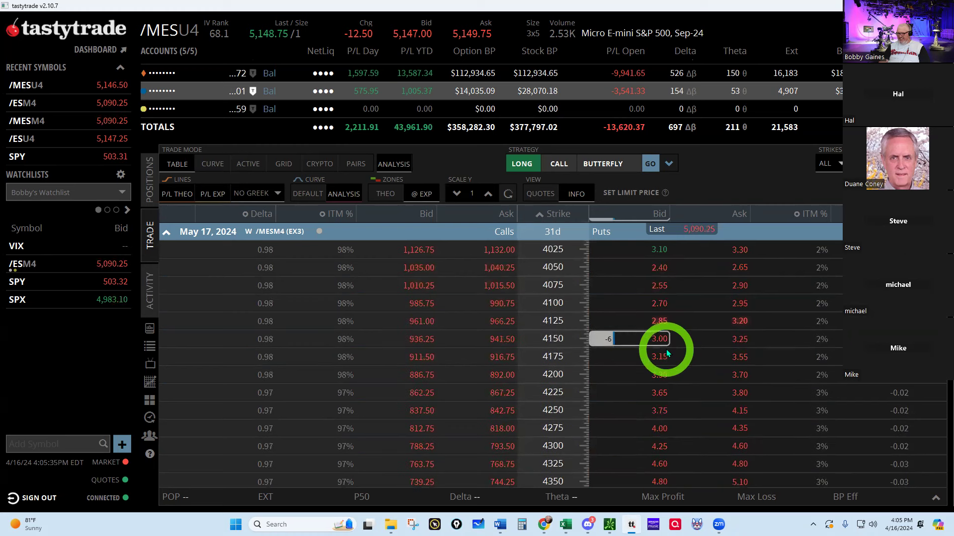
scroll(667, 353, up, 1)
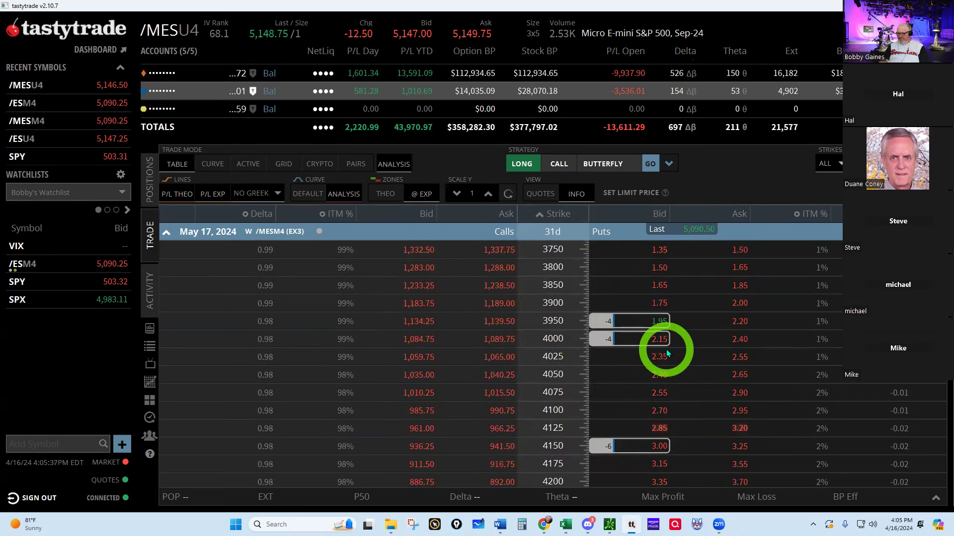
scroll(667, 353, up, 6)
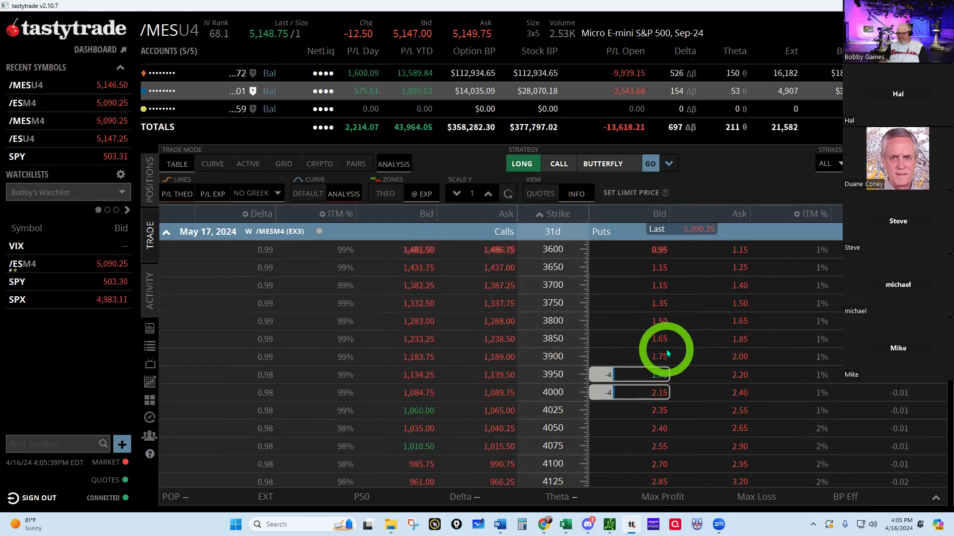
scroll(666, 349, up, 12)
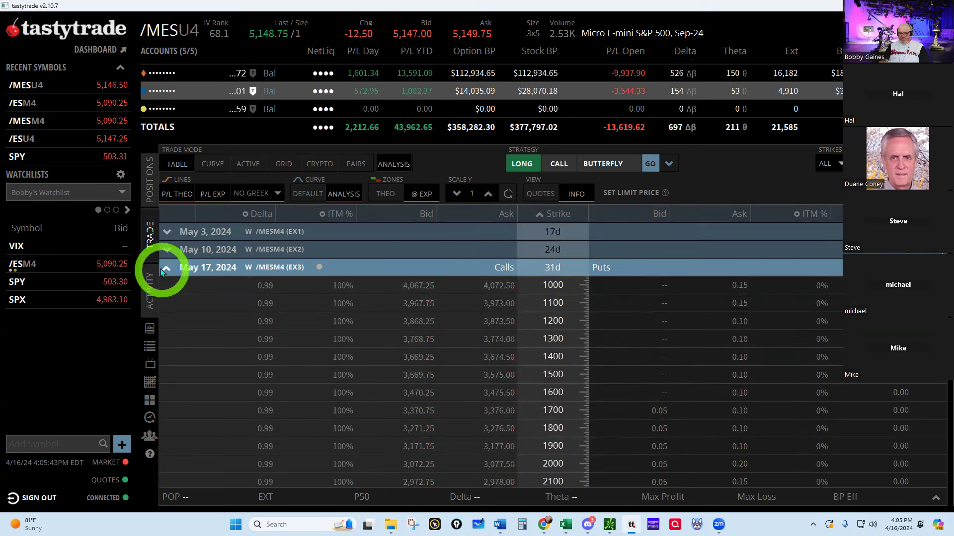
click(164, 269)
Step: Return to the positions and expand /MESM4 to review its individual April, May and June put legs
click(149, 188)
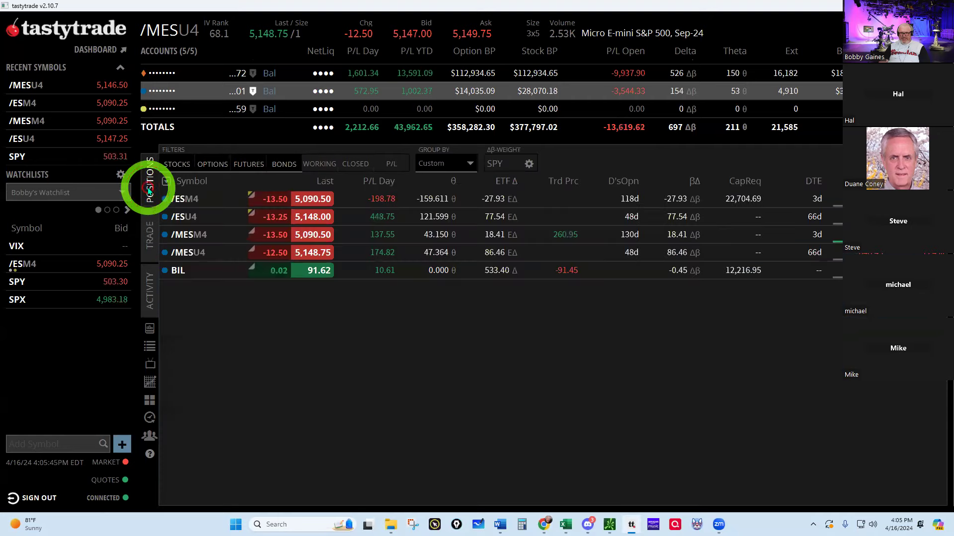
click(184, 235)
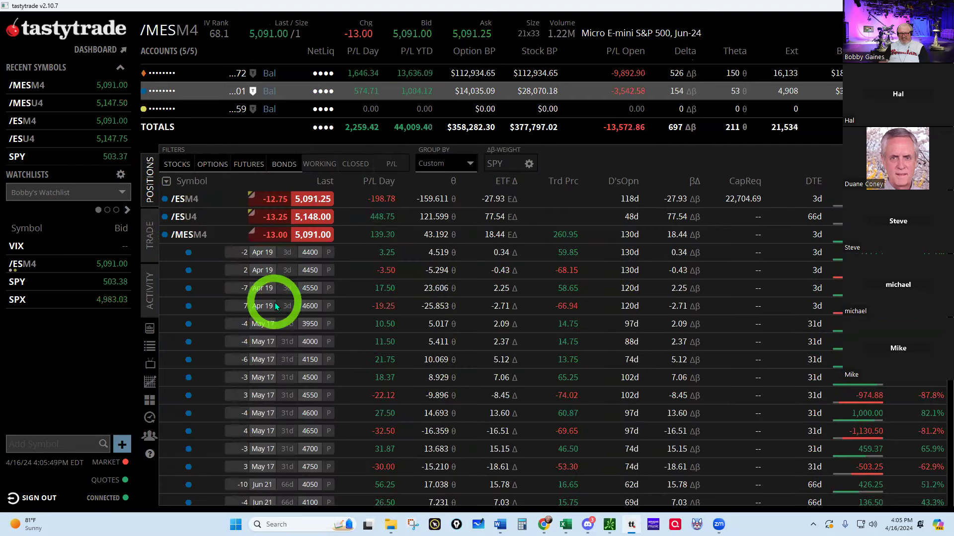
scroll(275, 307, down, 1)
scroll(278, 311, up, 1)
scroll(282, 314, down, 1)
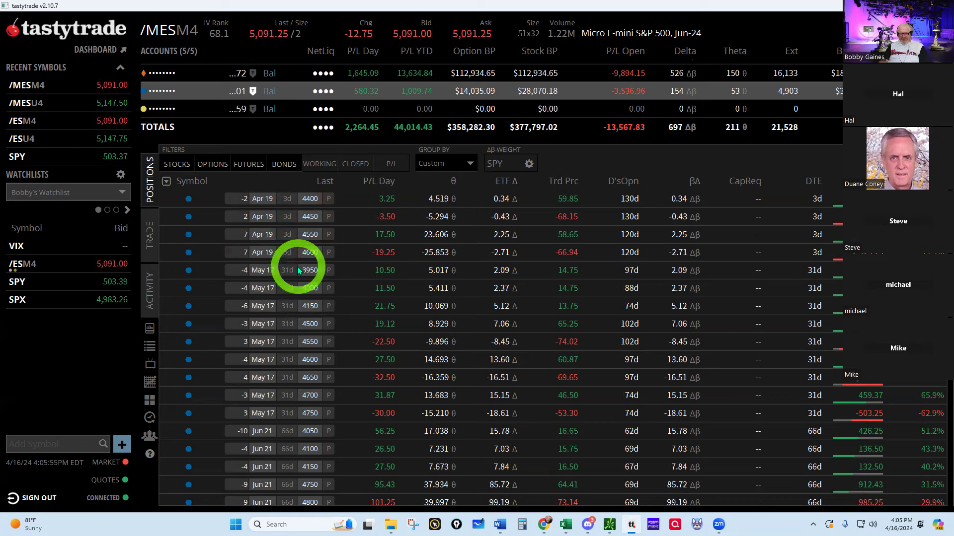
scroll(297, 274, up, 1)
scroll(298, 270, down, 1)
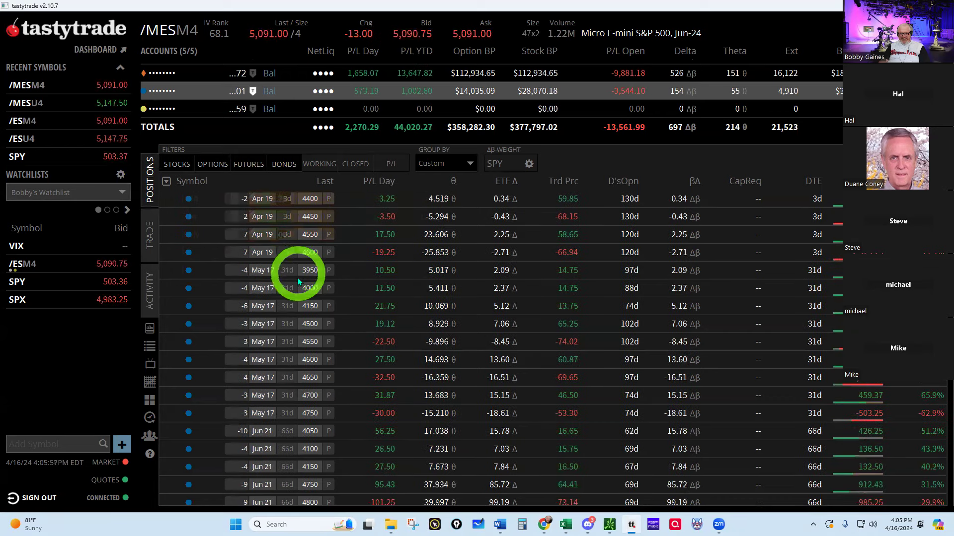
Step: Reopen the May 17, 2024 /MESM4 (EX3) chain and capture a screen snip of the puts from strike 3850 to 4200
click(151, 240)
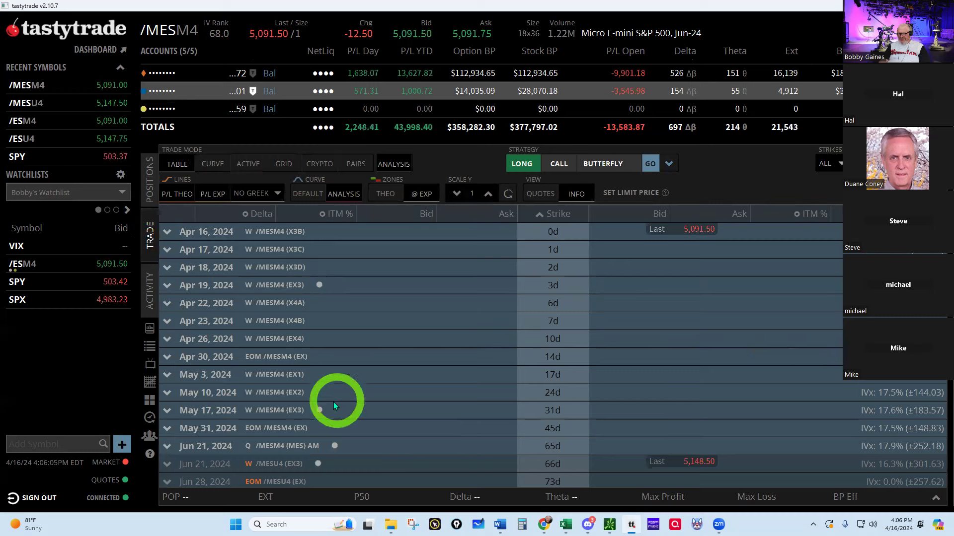
click(199, 410)
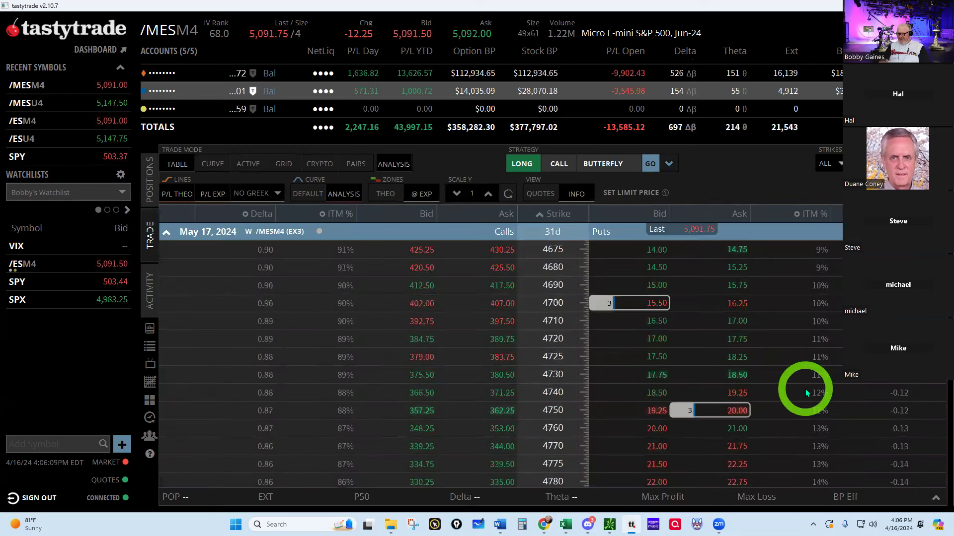
scroll(806, 388, up, 15)
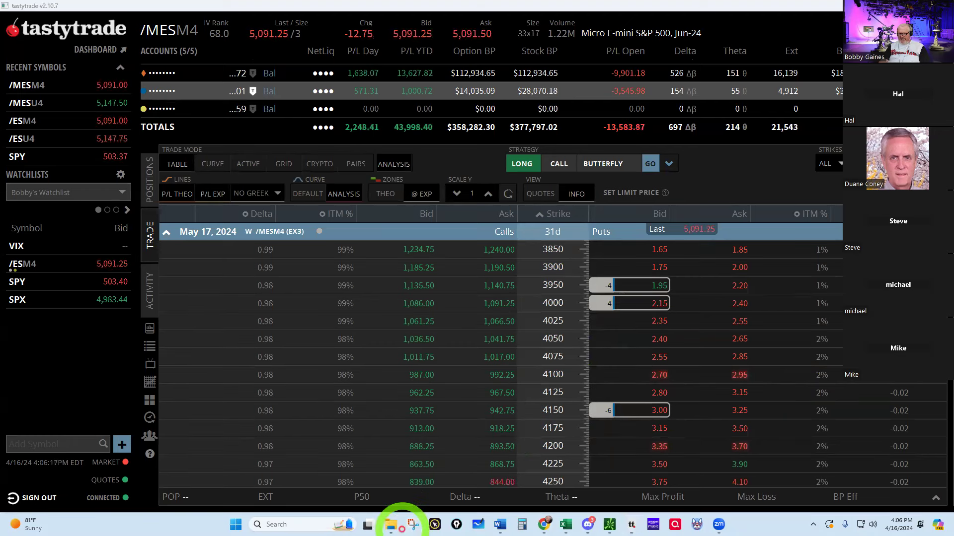
click(413, 524)
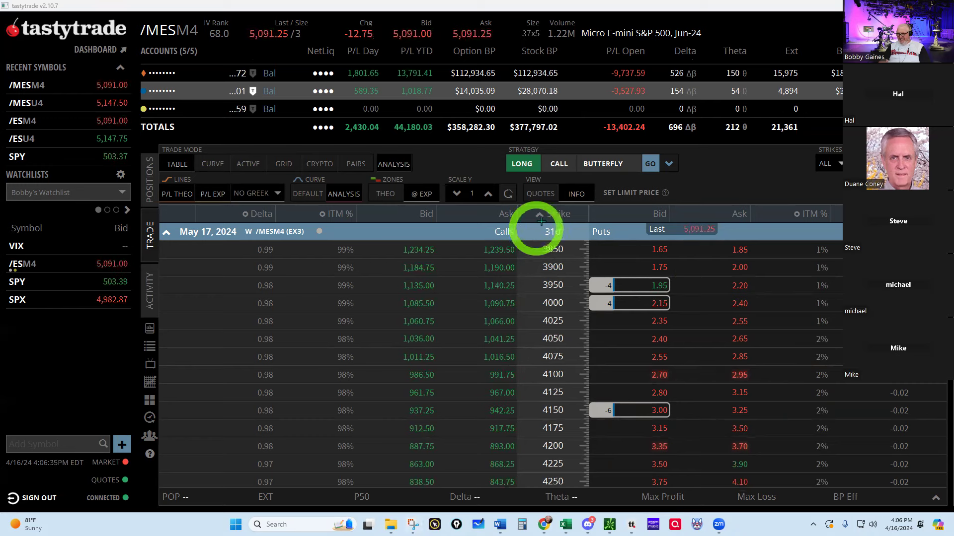
click(526, 307)
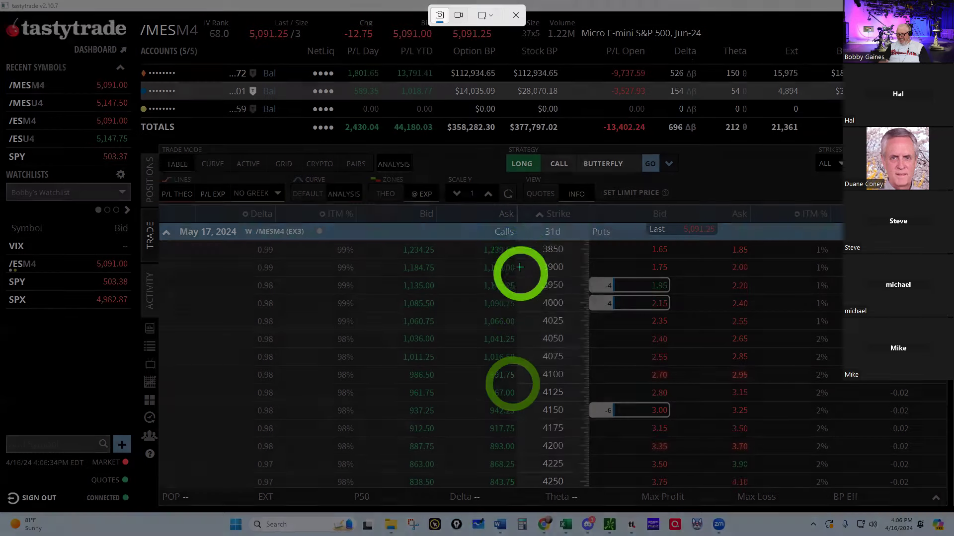
key(super+shift+s)
drag(518, 244, 720, 452)
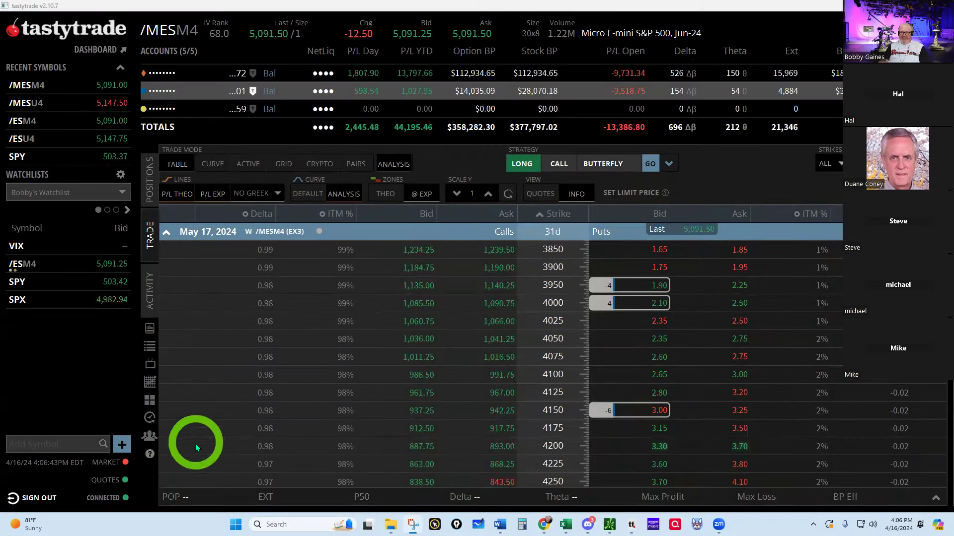
Step: Return to the positions and review the figures of the short May 17 4150 put row under /MESM4
click(150, 181)
click(281, 272)
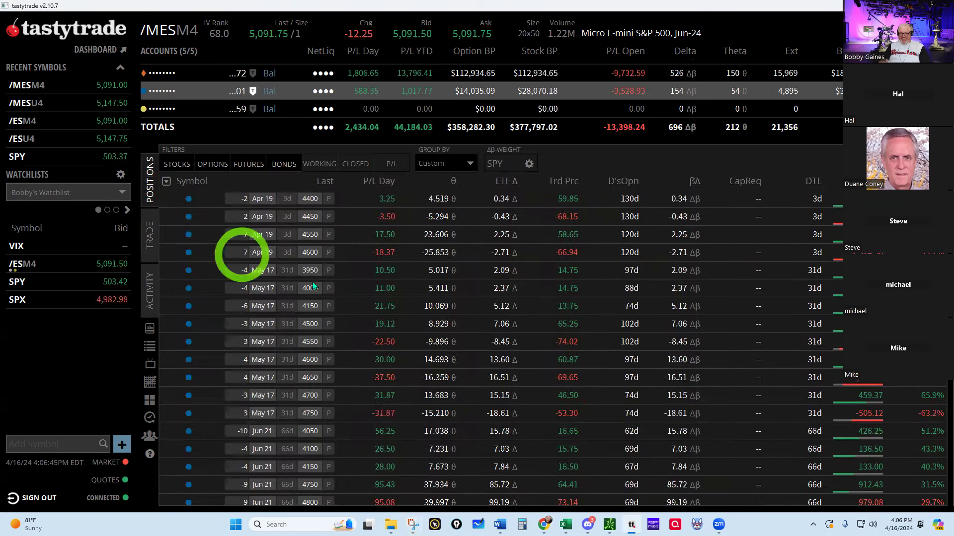
mouse_move(320, 305)
mouse_down()
mouse_move(320, 287)
mouse_move(316, 305)
mouse_up()
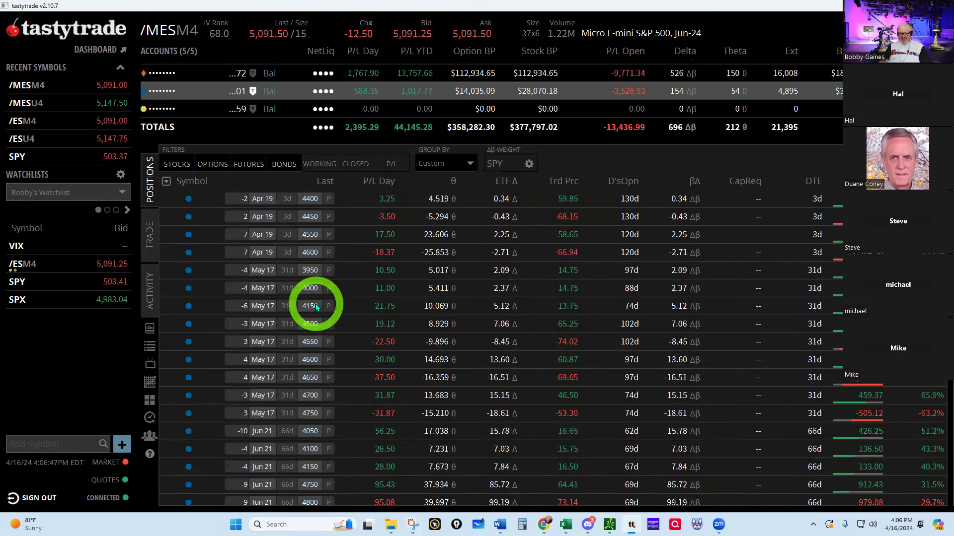
click(255, 308)
drag(254, 308, 809, 313)
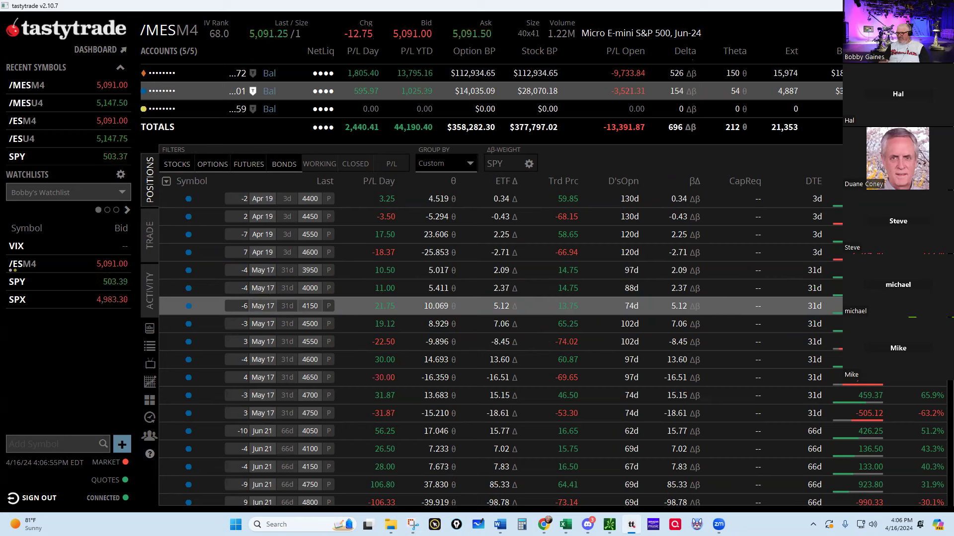
drag(778, 305, 356, 306)
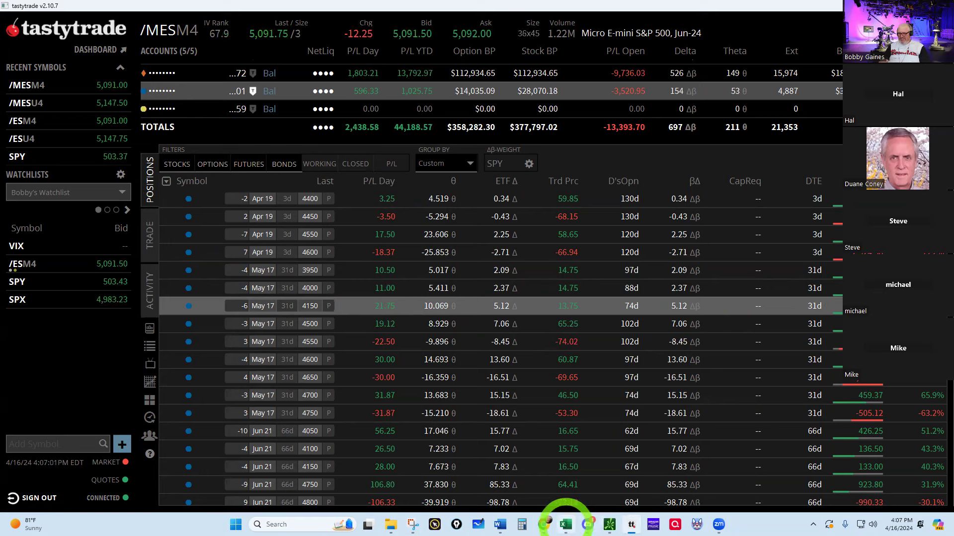
Step: Switch to the Excel spreadsheet to check the Trades sheet, and return to tastytrade
click(566, 524)
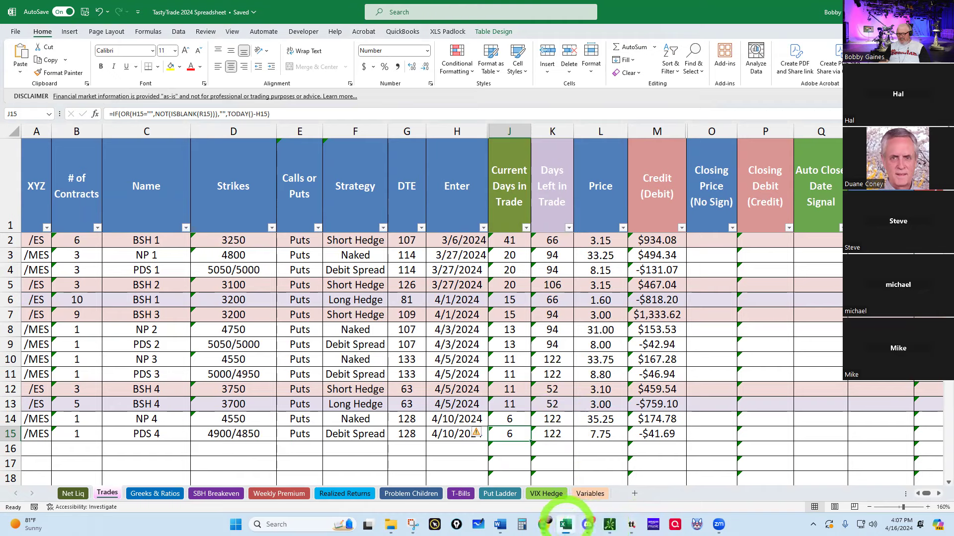
mouse_move(615, 528)
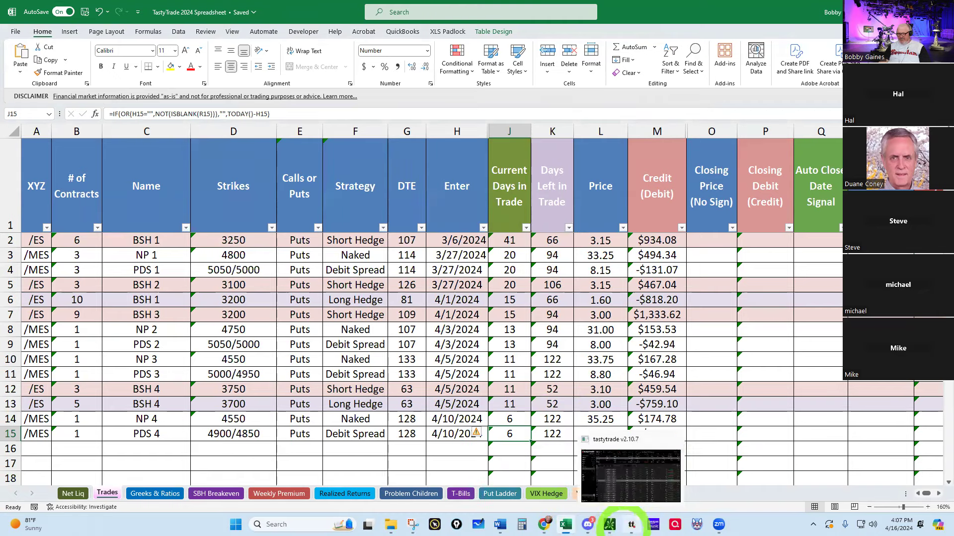
click(631, 524)
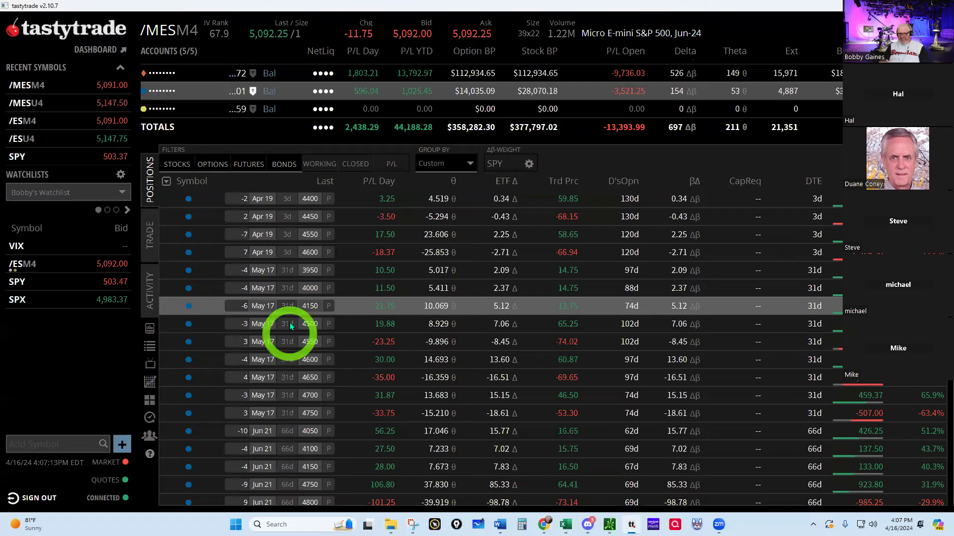
Step: Create a closing order for the 6 short May 17 4150 /MESM4 puts, set its limit price to 3.10, and send it
right_click(359, 308)
click(451, 313)
click(487, 356)
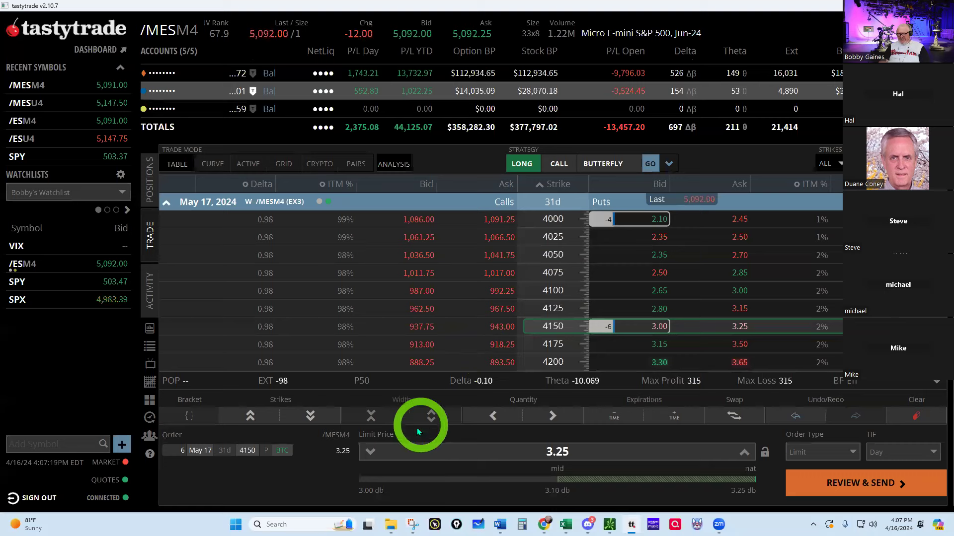
click(371, 452)
click(372, 452)
click(371, 452)
click(866, 510)
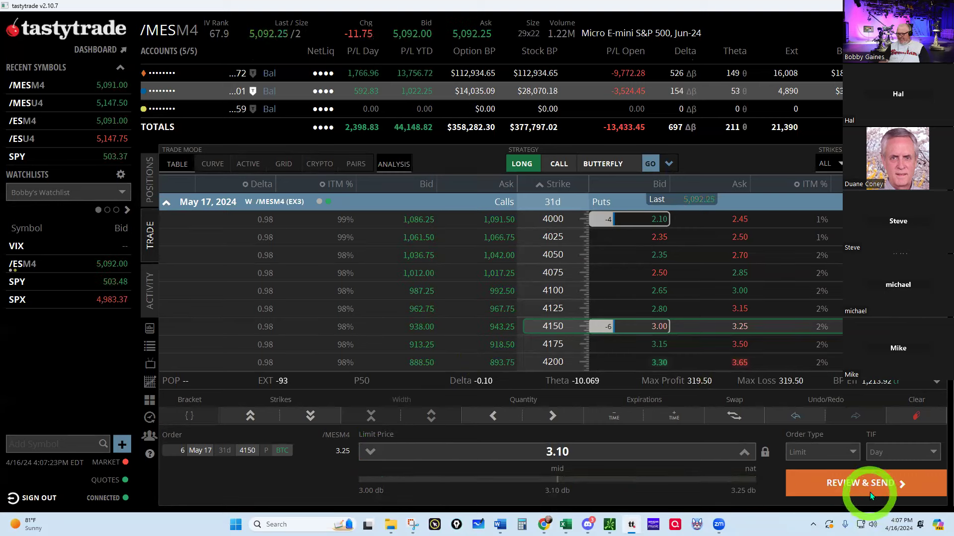
click(869, 491)
click(871, 485)
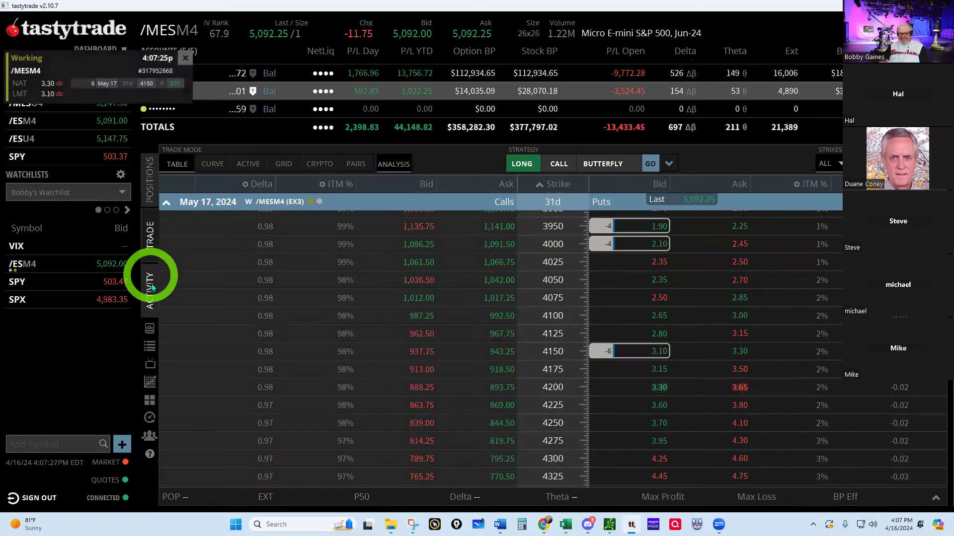
Step: Replace the working May 17 4150 put order with a limit price of 3.15, send it, and return to the positions
click(151, 287)
click(213, 171)
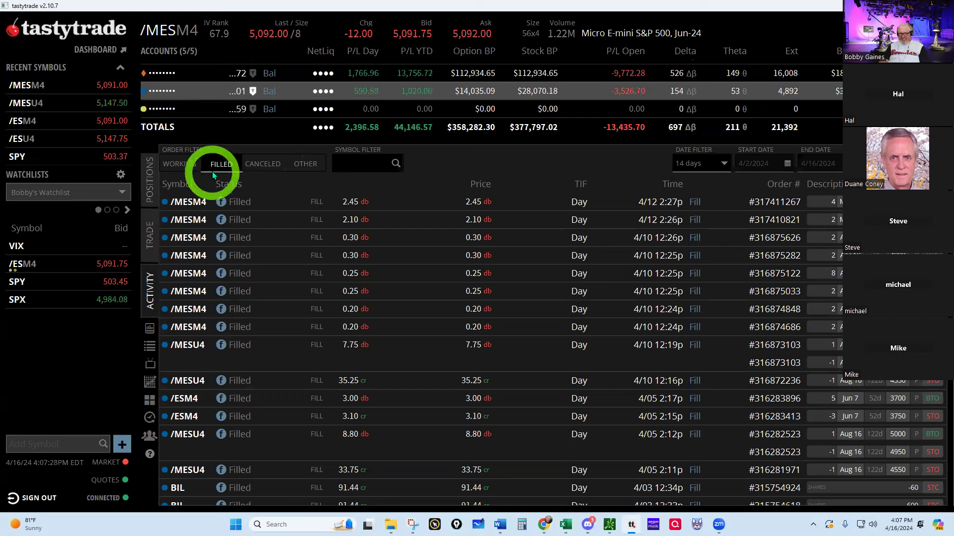
click(171, 168)
right_click(243, 204)
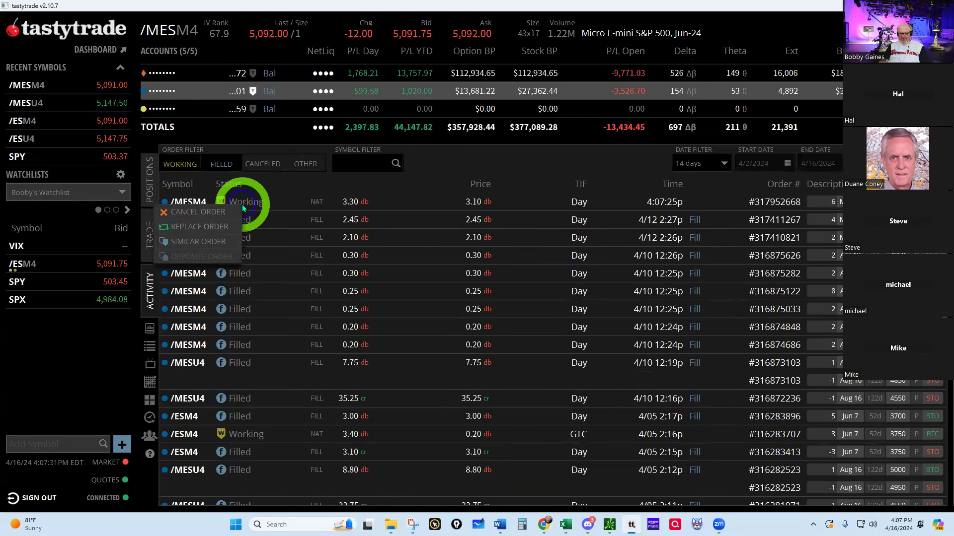
click(213, 226)
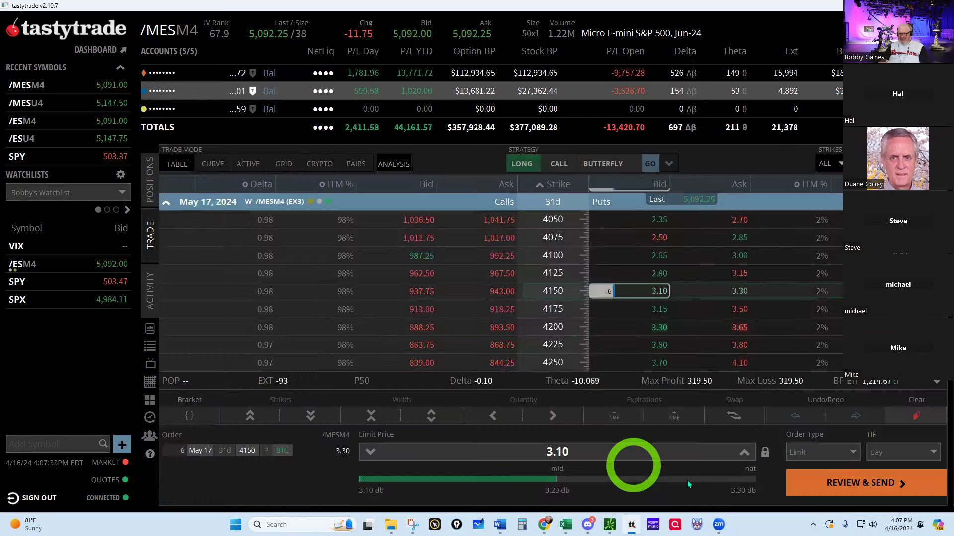
click(743, 456)
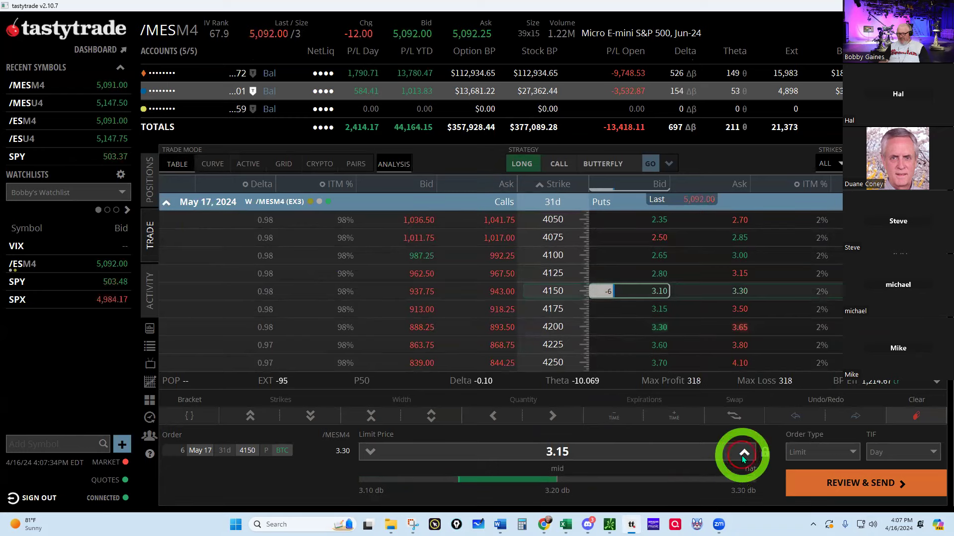
click(815, 483)
click(815, 482)
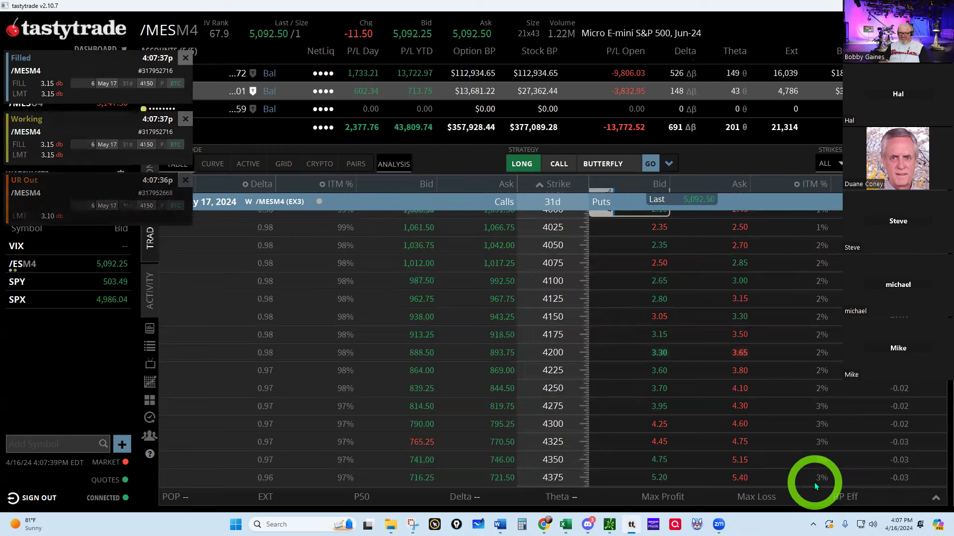
click(150, 182)
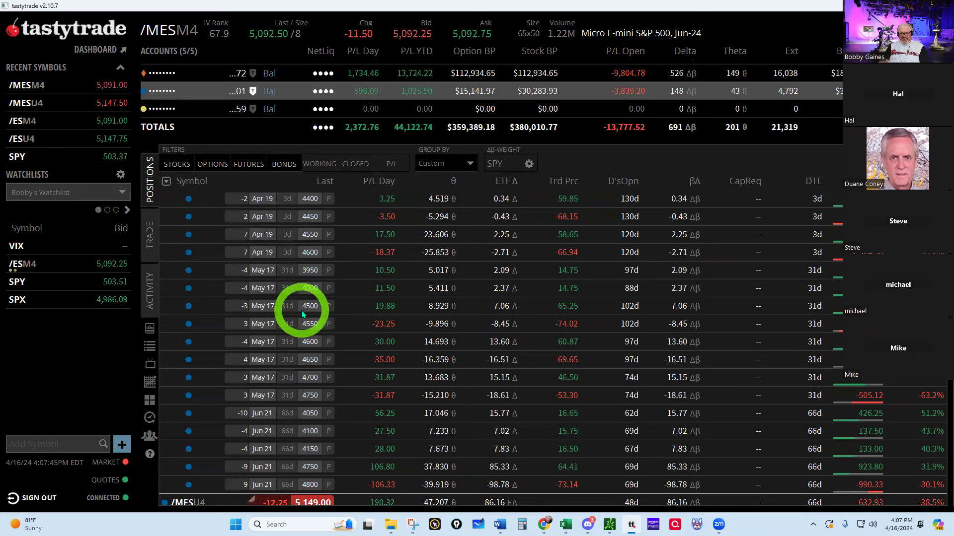
Step: Create a closing order for all 4 short May 17 4000 /MESM4 puts, set its limit price to 2.20, and send it
click(273, 290)
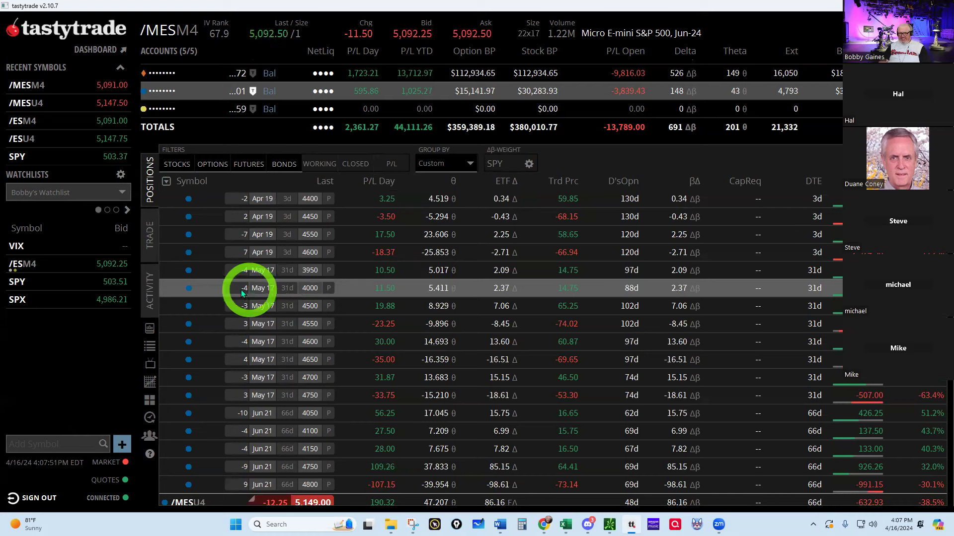
right_click(217, 288)
mouse_move(249, 297)
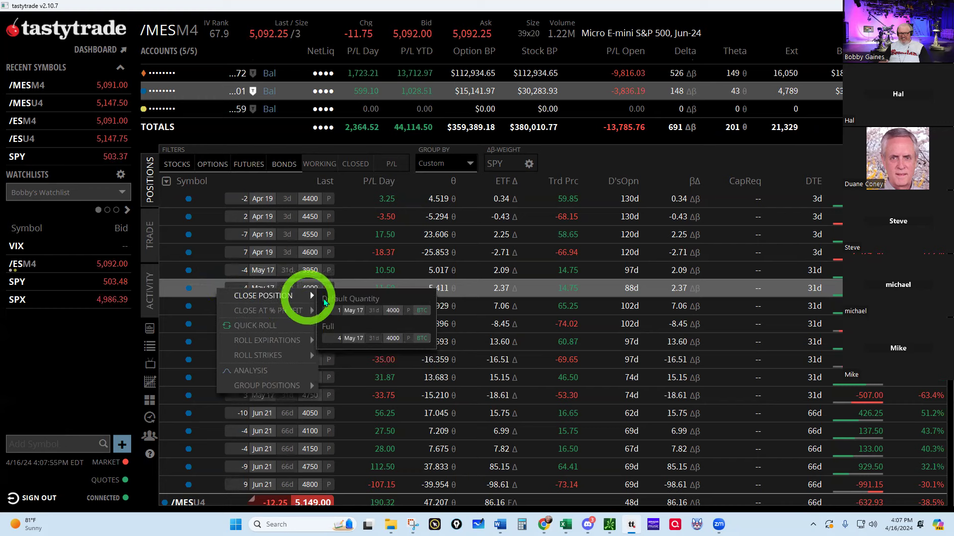
click(361, 343)
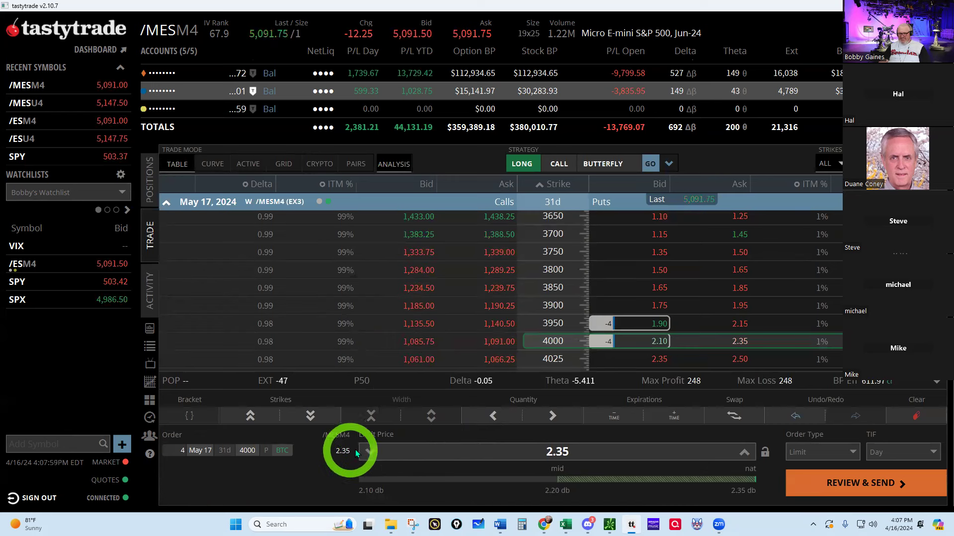
click(371, 453)
click(371, 452)
click(371, 452)
click(818, 479)
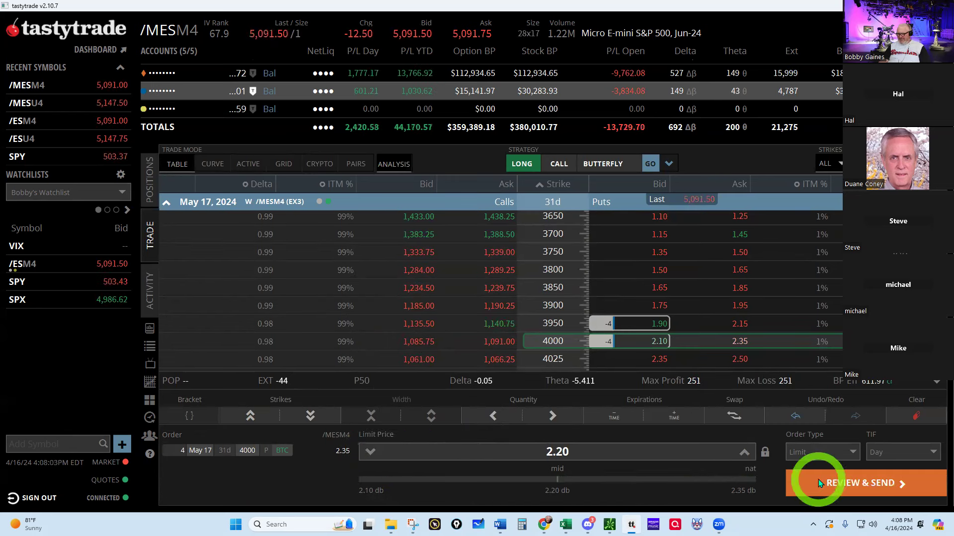
click(815, 481)
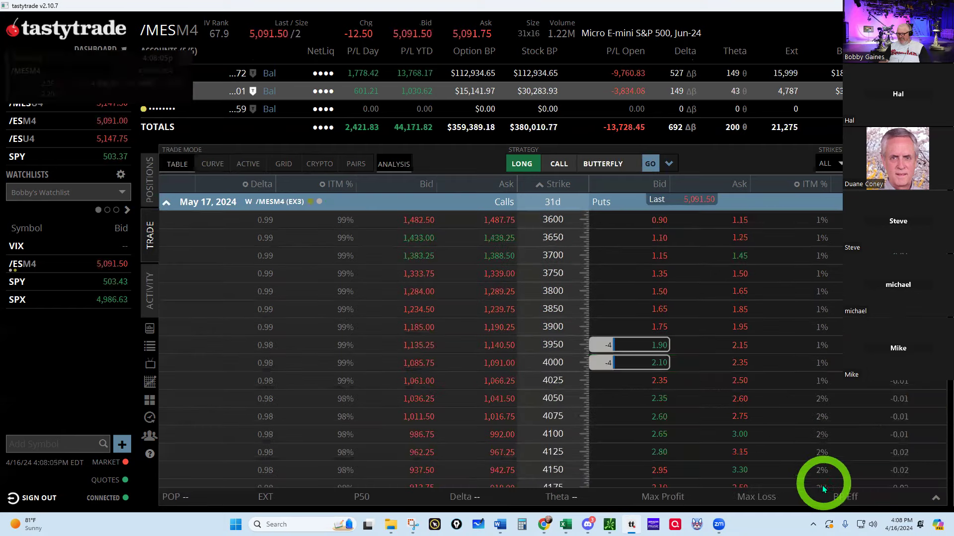
Step: Replace the working May 17 4000 put order with a limit price of 2.25 and send it
click(149, 292)
right_click(216, 201)
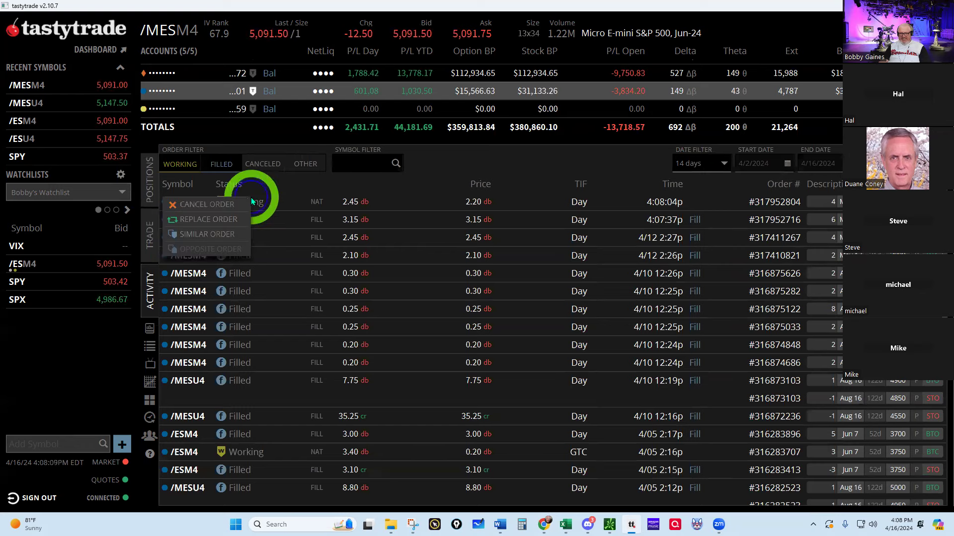
click(212, 220)
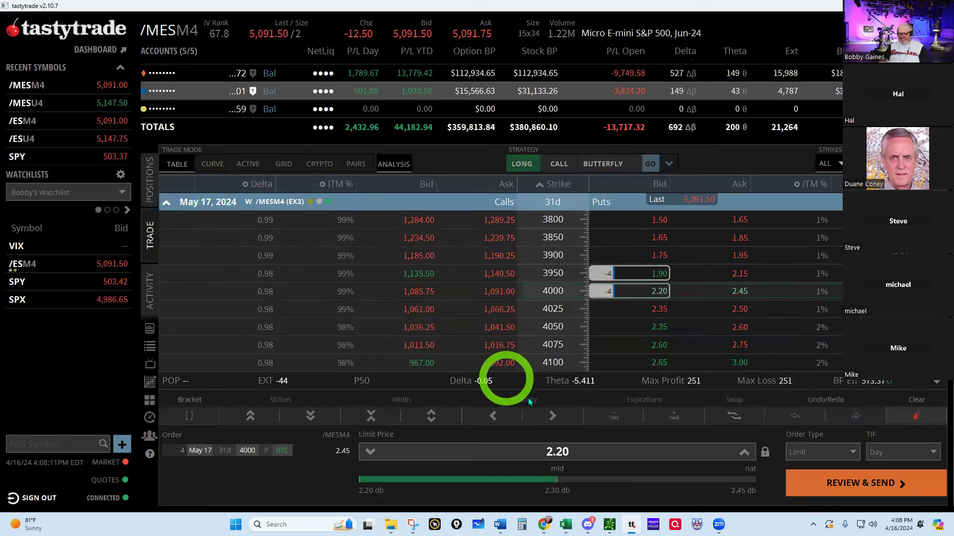
click(743, 456)
click(853, 482)
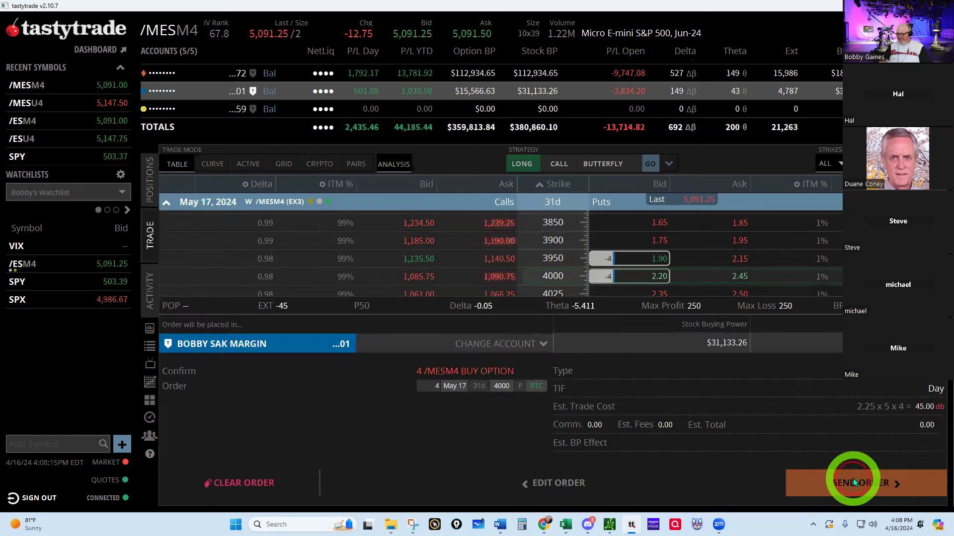
click(854, 481)
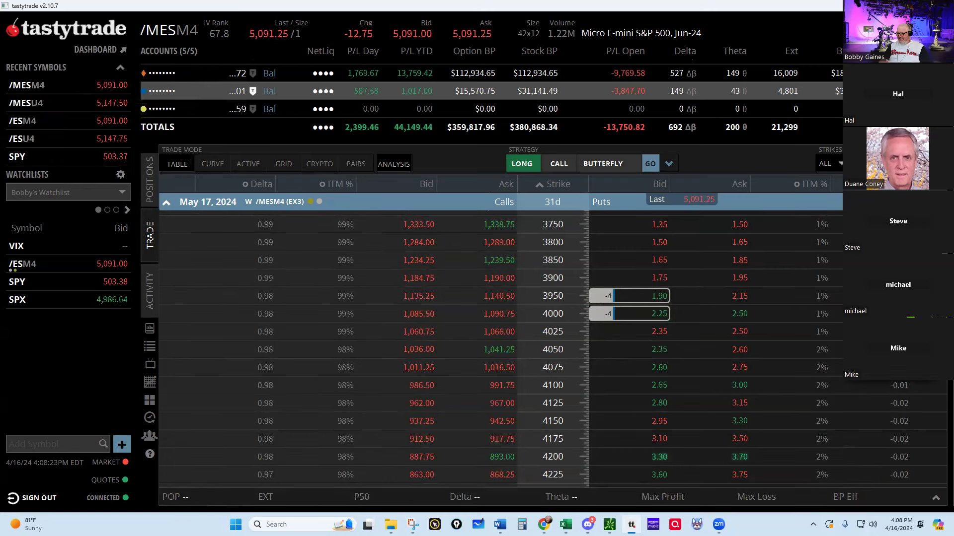
Step: Replace the working May 17 4000 put order with a limit price of 2.30 and send it
click(608, 314)
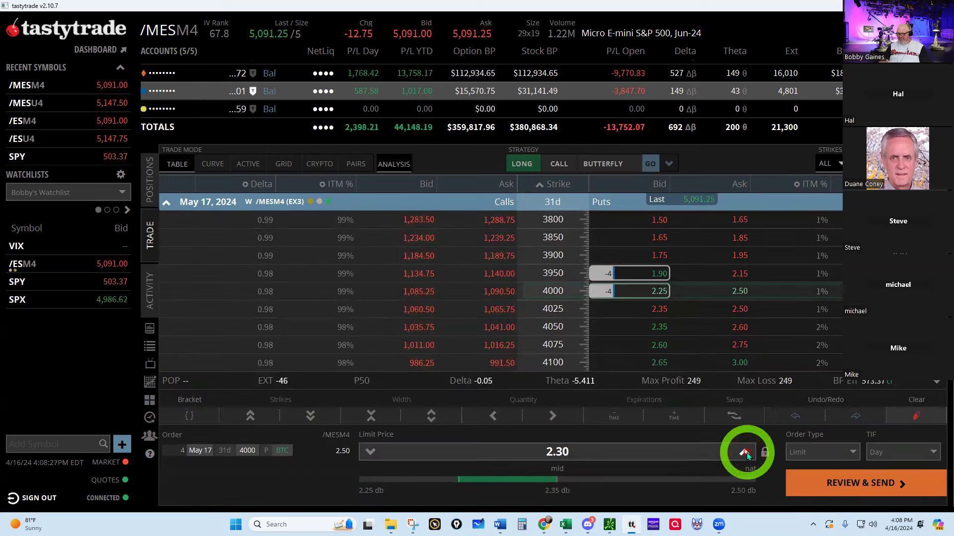
click(809, 476)
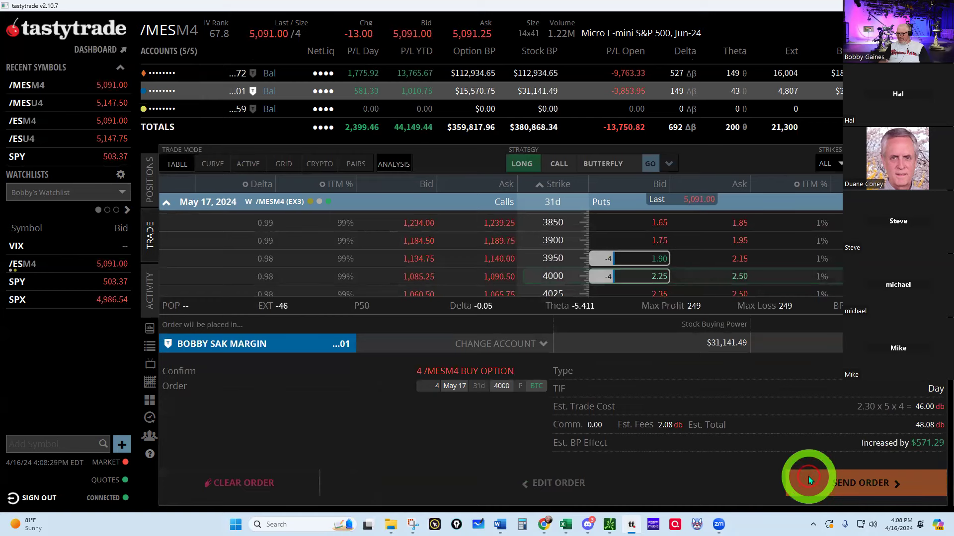
click(808, 478)
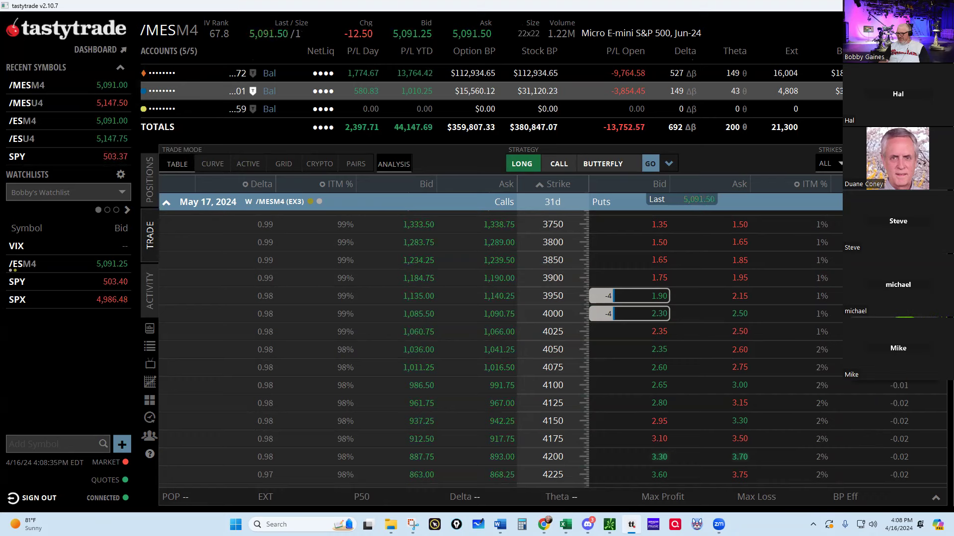
Step: Replace the working May 17 4000 put order with a limit price of 2.40 and send it
click(641, 313)
click(748, 442)
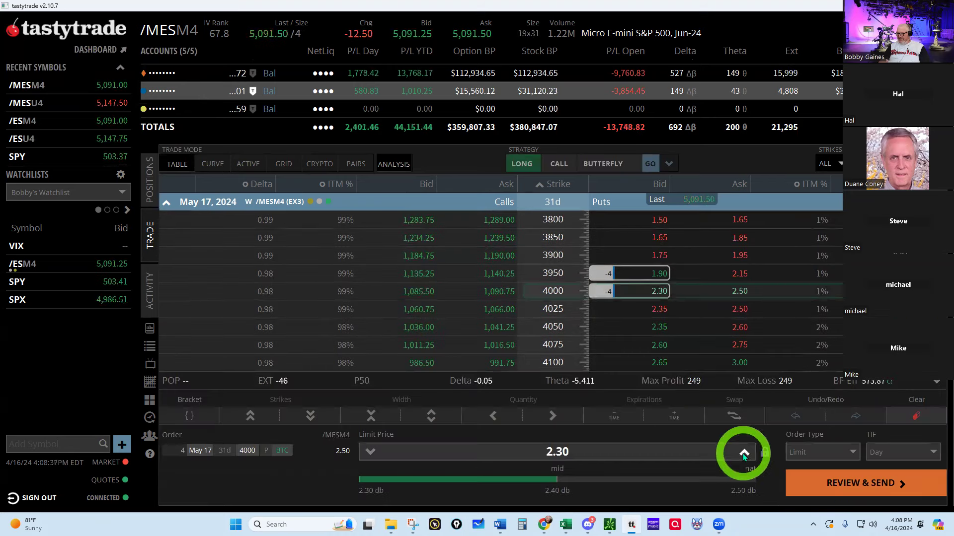
click(743, 454)
click(744, 454)
click(806, 476)
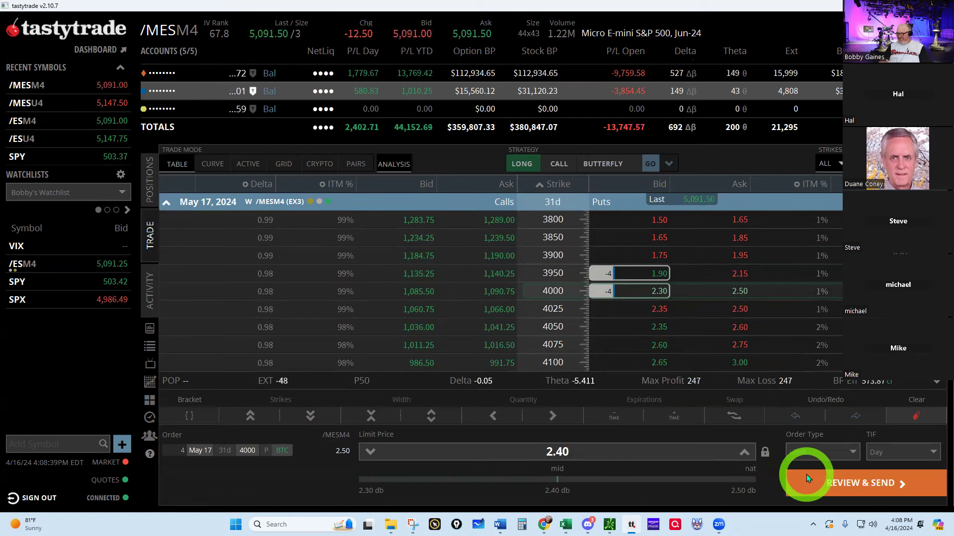
click(806, 477)
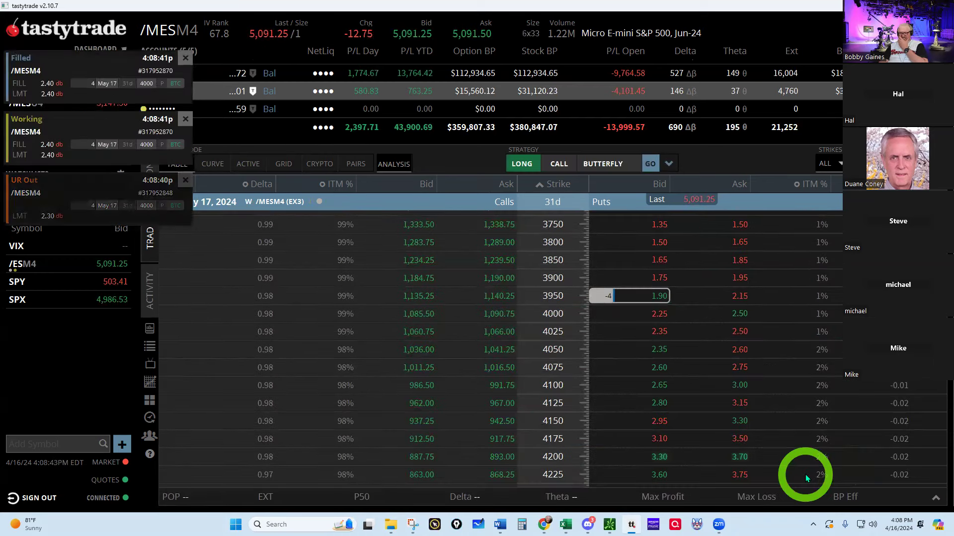
Step: Create a closing order for all 4 short May 17 3950 /MESM4 puts, set its limit price to 2.00, and send it
click(612, 305)
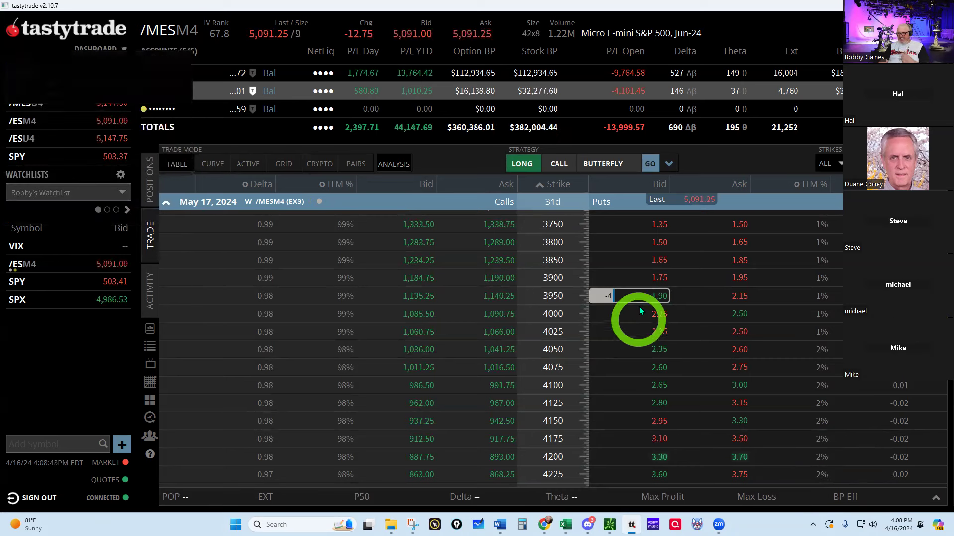
right_click(607, 296)
mouse_move(630, 316)
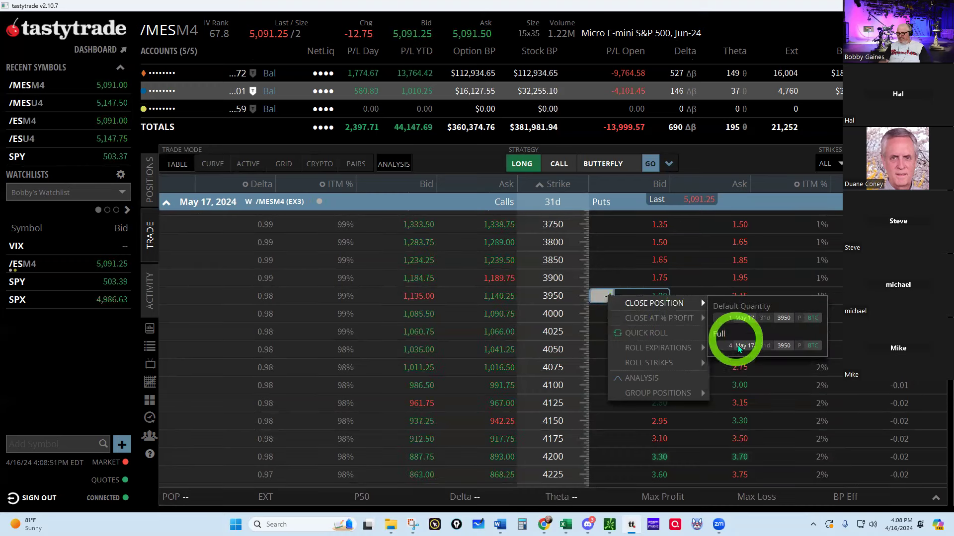
click(740, 348)
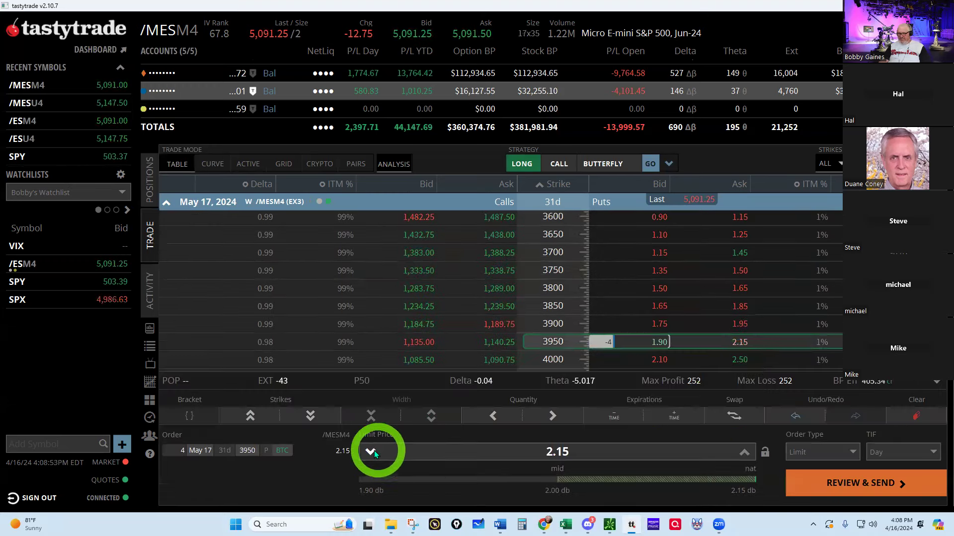
click(372, 452)
click(371, 452)
click(371, 452)
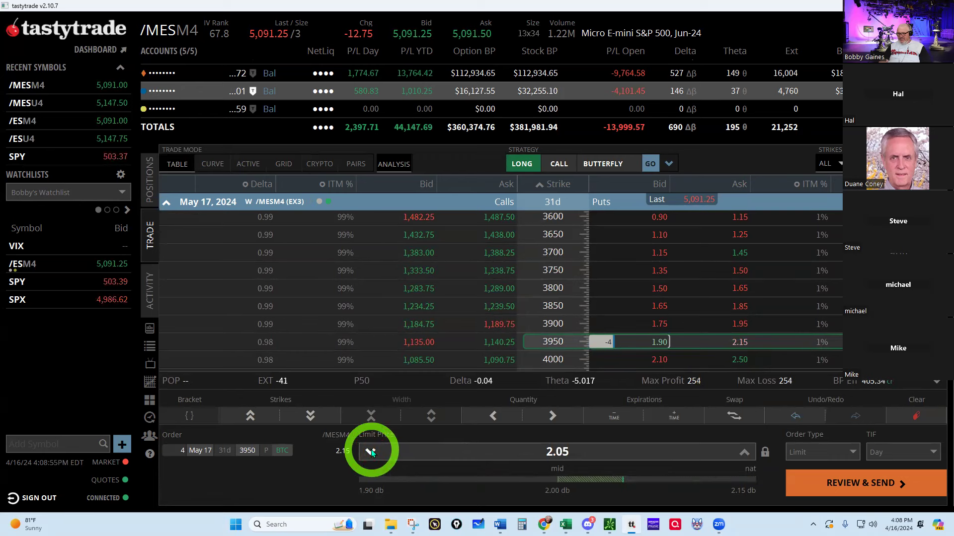
click(371, 452)
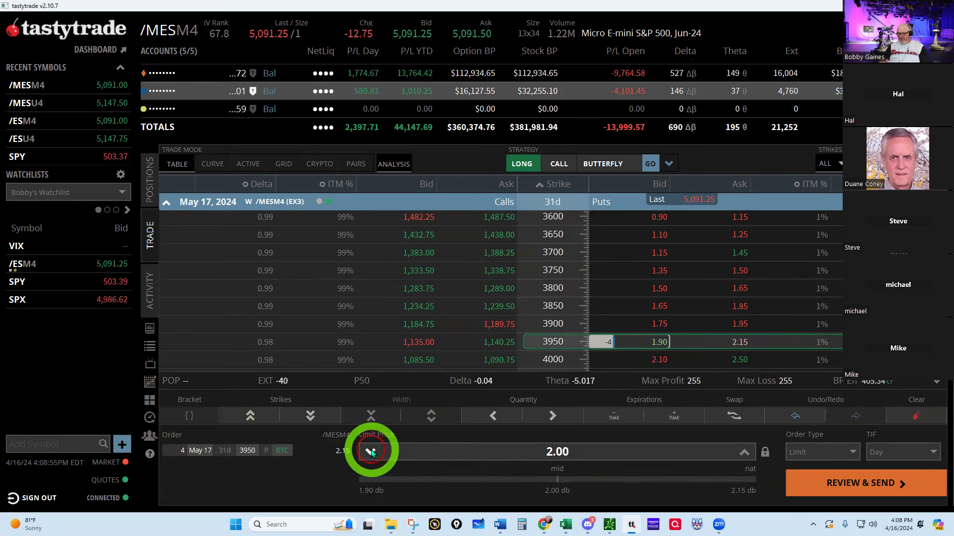
click(843, 482)
click(843, 482)
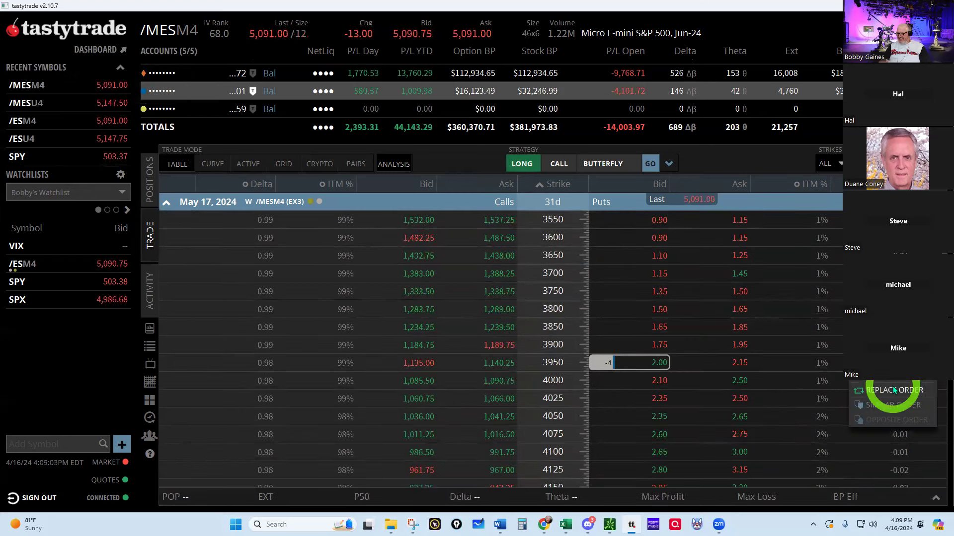
Step: Replace the working May 17 3950 put order with a limit price of 2.05 and send it
click(893, 390)
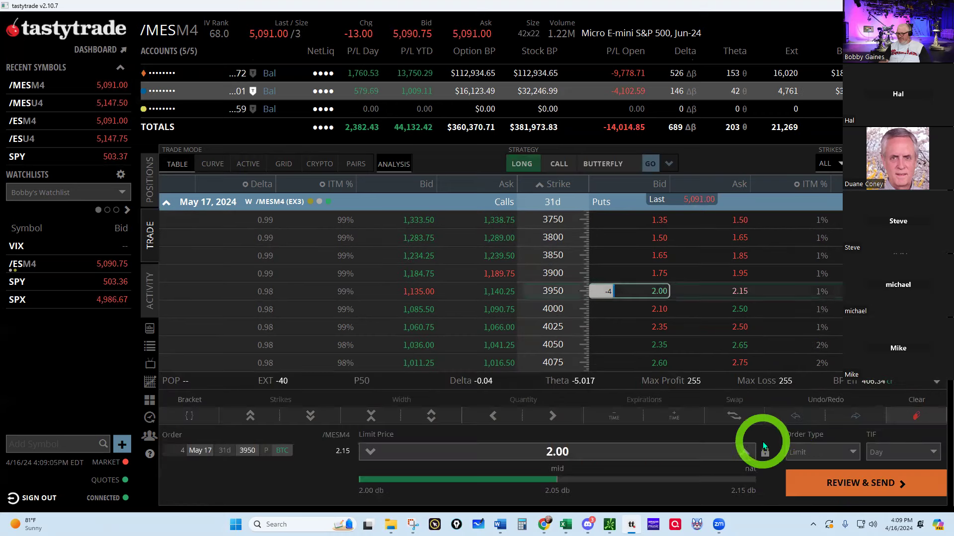
click(745, 453)
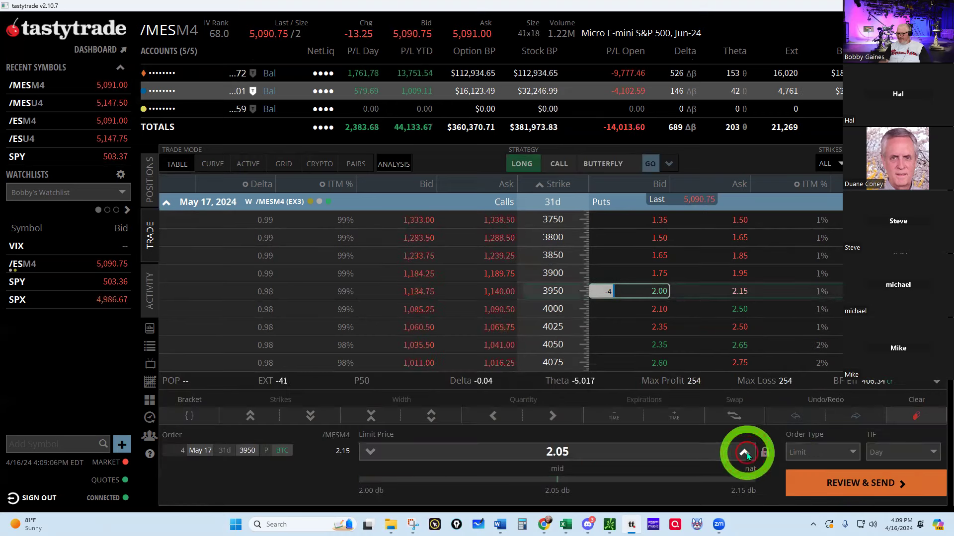
click(848, 490)
click(848, 490)
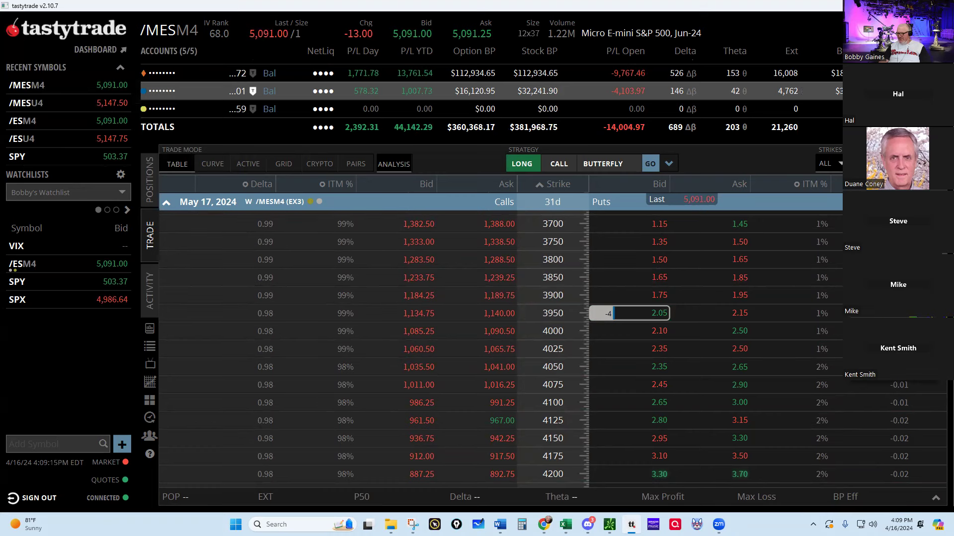
Step: Replace the working May 17 3950 put order with a limit price of 2.10 and send it
click(646, 313)
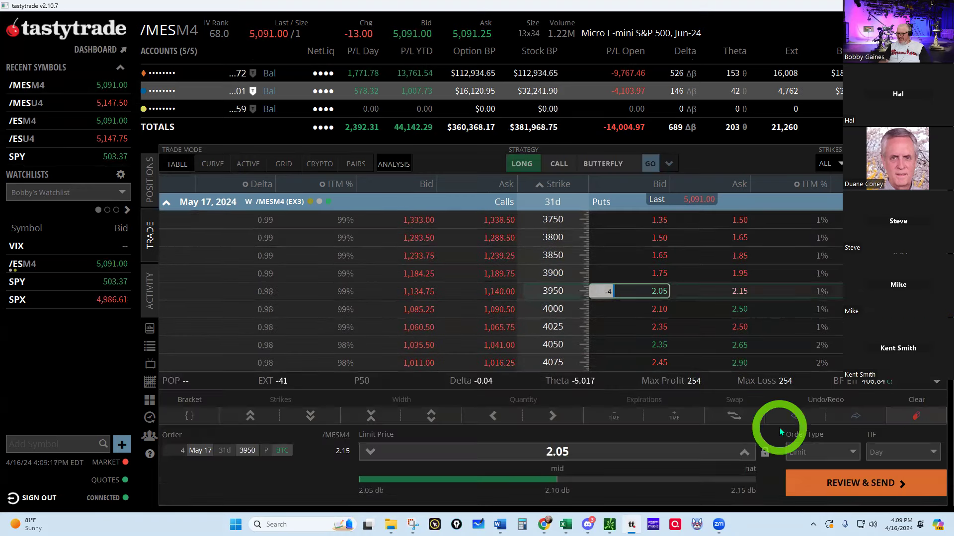
click(743, 452)
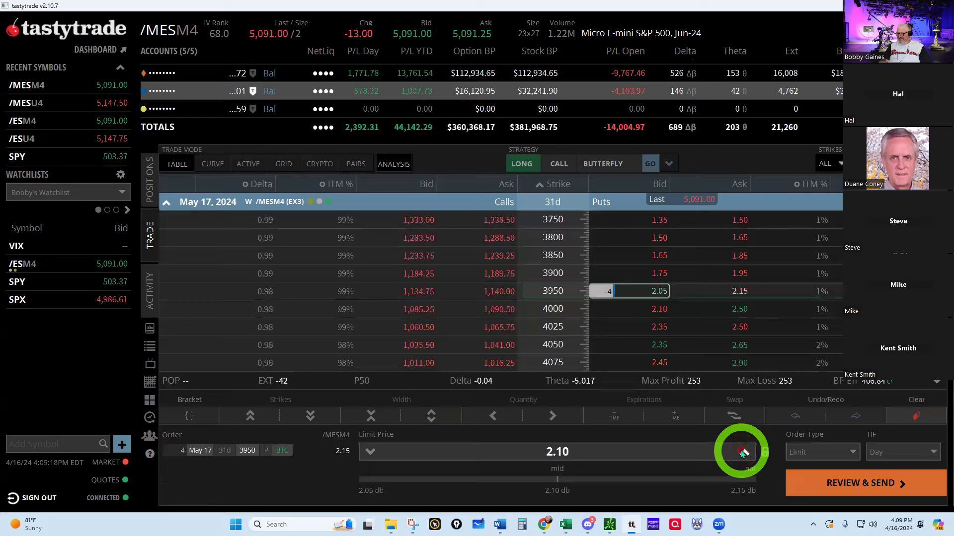
click(818, 484)
click(818, 484)
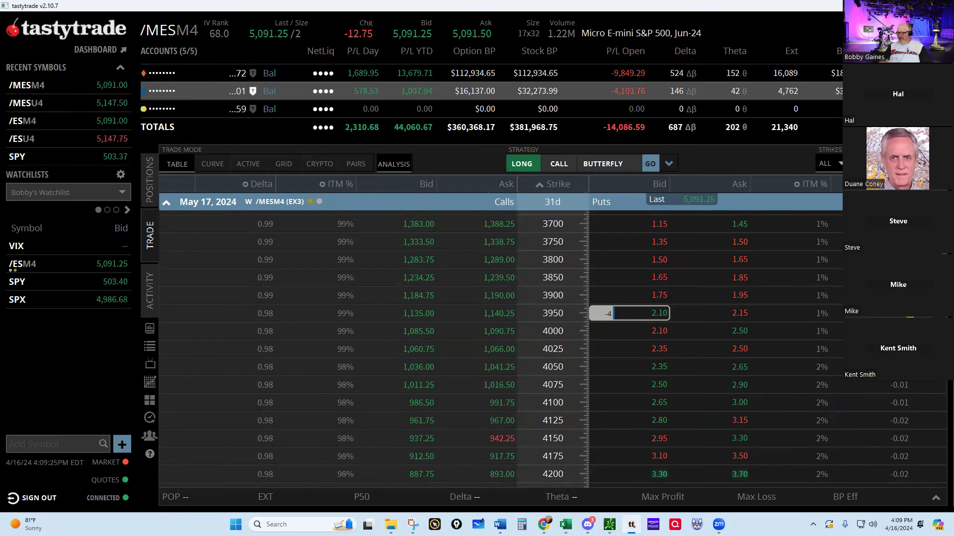
Step: Replace the working May 17 3950 put order with a limit price of 2.15 and send it
click(739, 313)
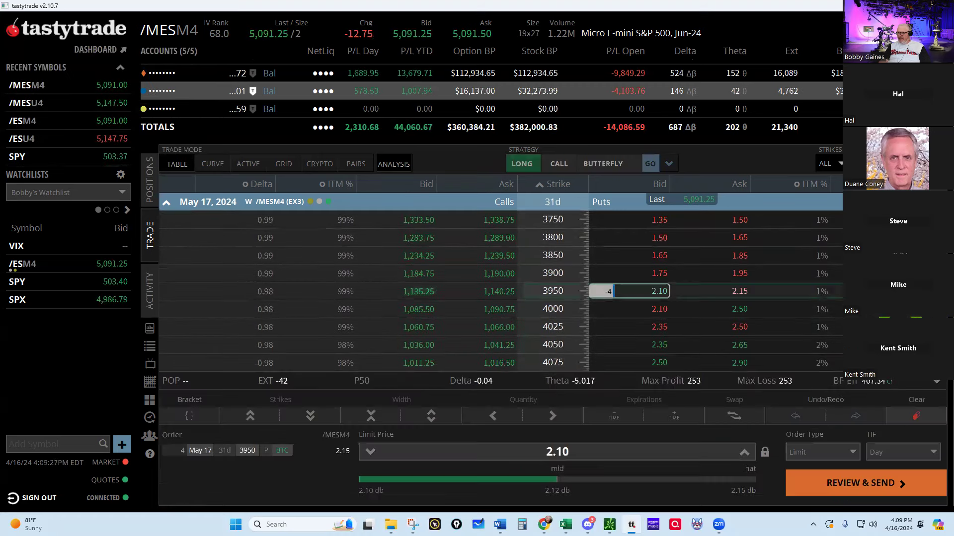
click(743, 452)
click(845, 483)
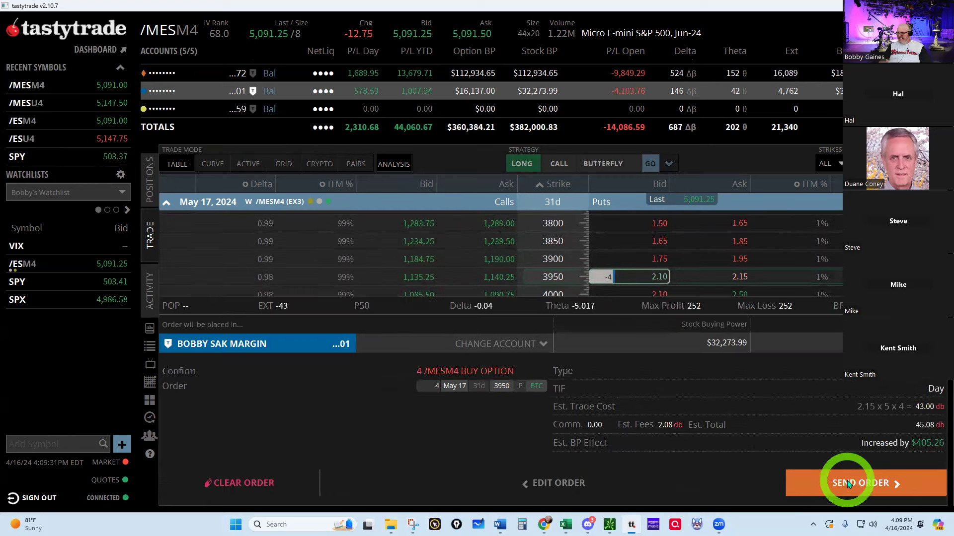
click(848, 481)
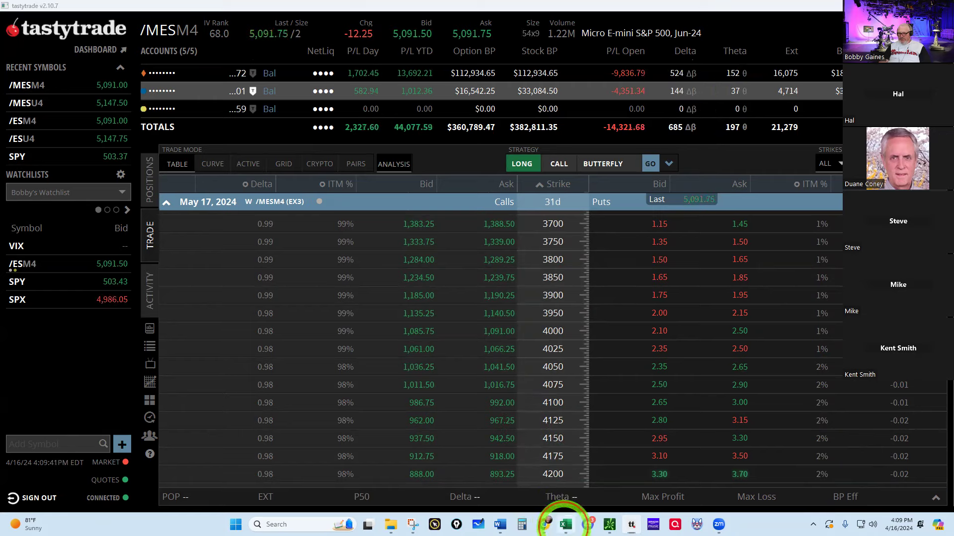
Step: Switch to the Excel spreadsheet and, on the Greeks & Ratios sheet, set the 4/16/2024 SPY β Deltas to 144 and Theta to 37
click(565, 525)
click(154, 493)
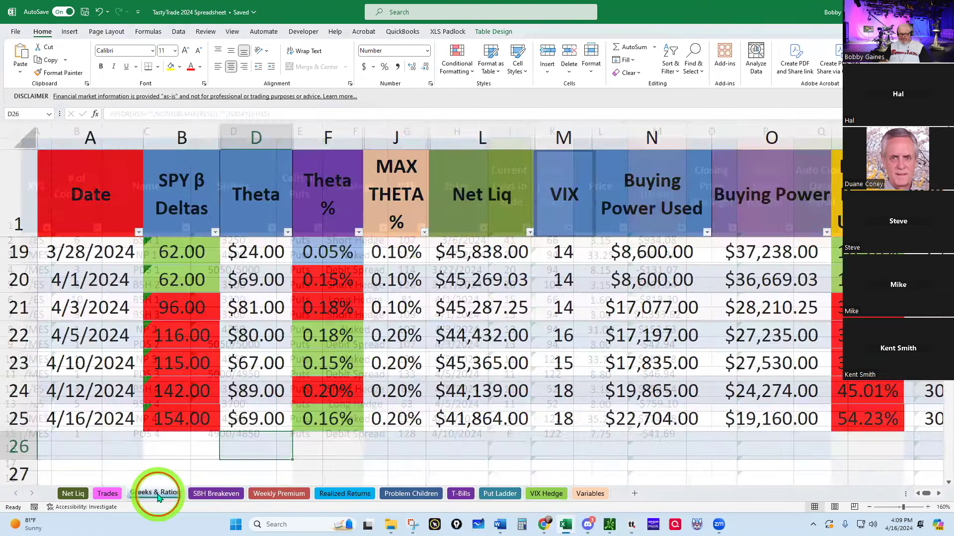
click(186, 417)
text(1)
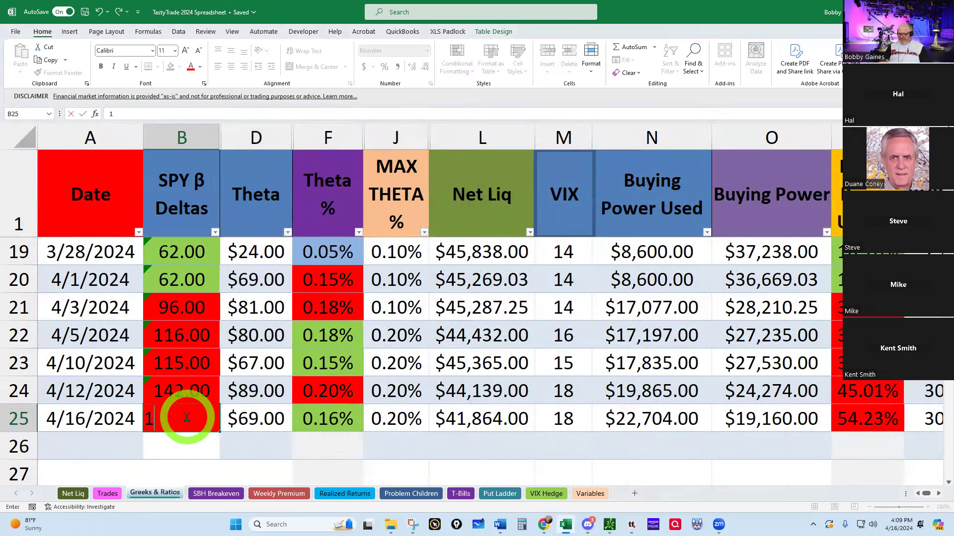
text(44)
key(Tab)
text(3)
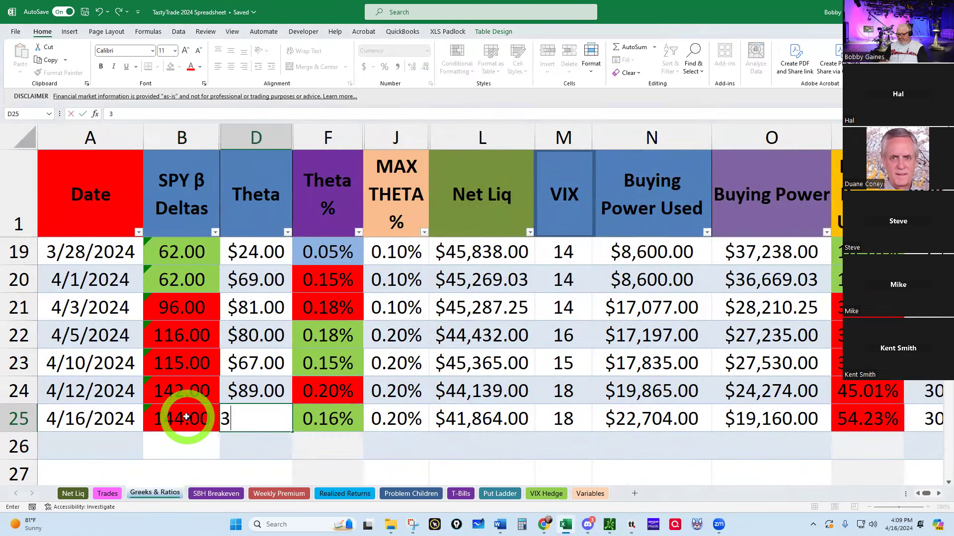
key(Tab)
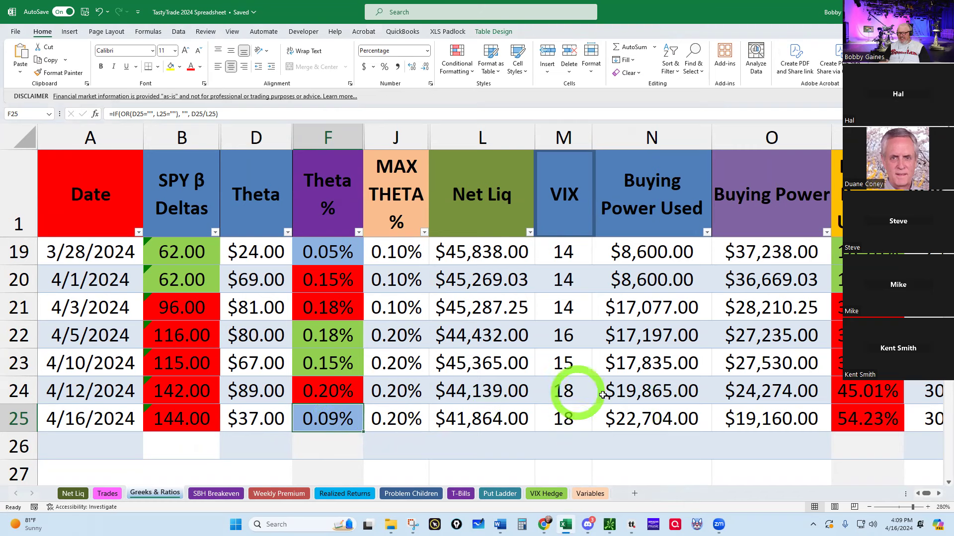
Step: Switch to tastytrade and refresh the portfolio's capital requirement report to check the /MES initial requirement
click(654, 419)
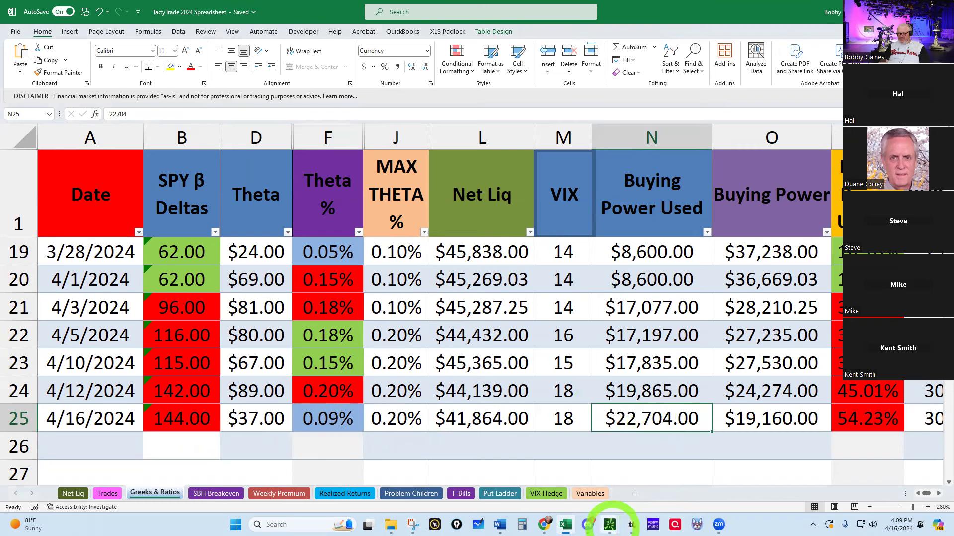
mouse_move(615, 523)
click(632, 525)
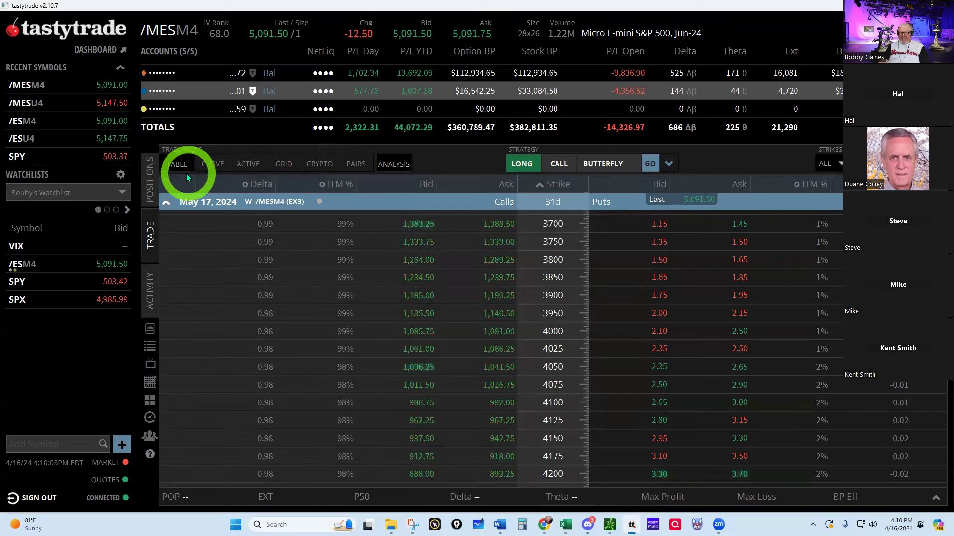
click(149, 180)
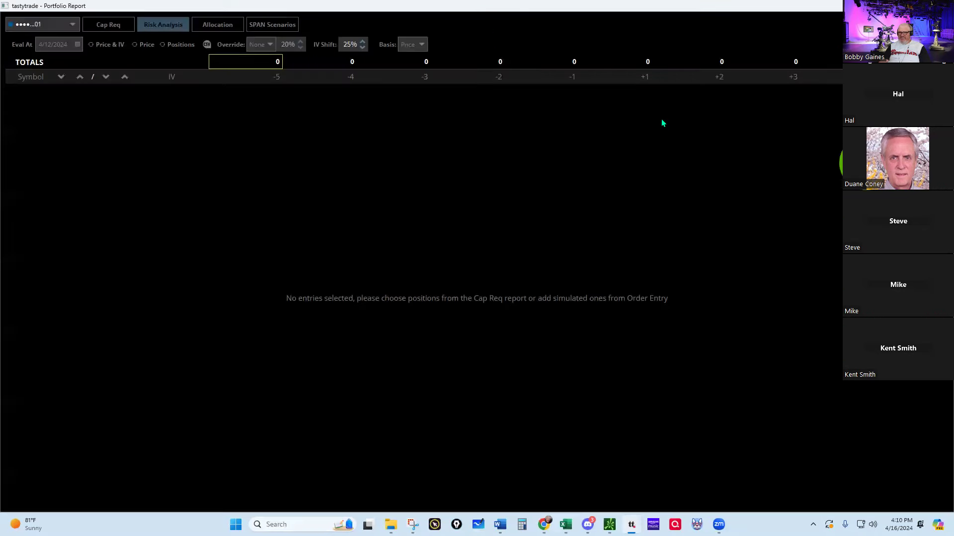
click(306, 61)
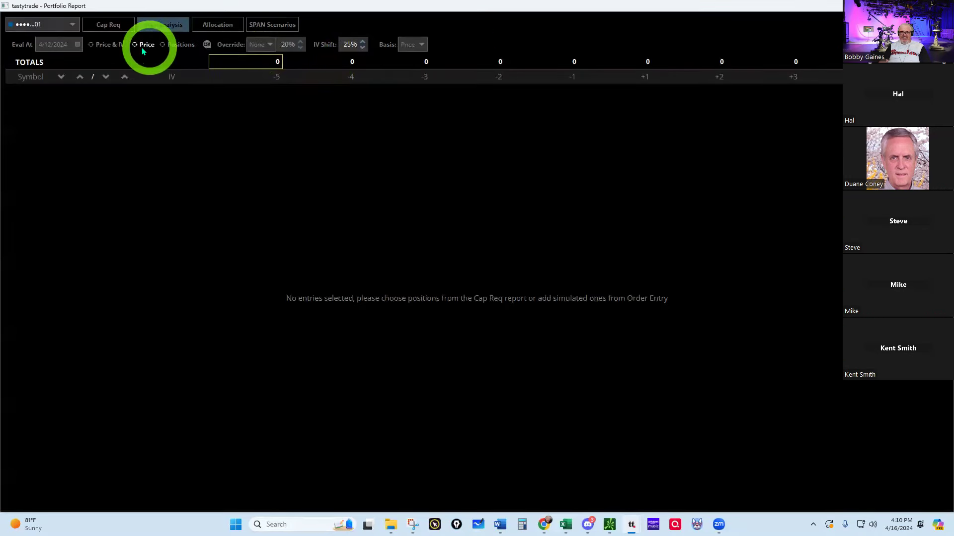
click(109, 44)
click(113, 25)
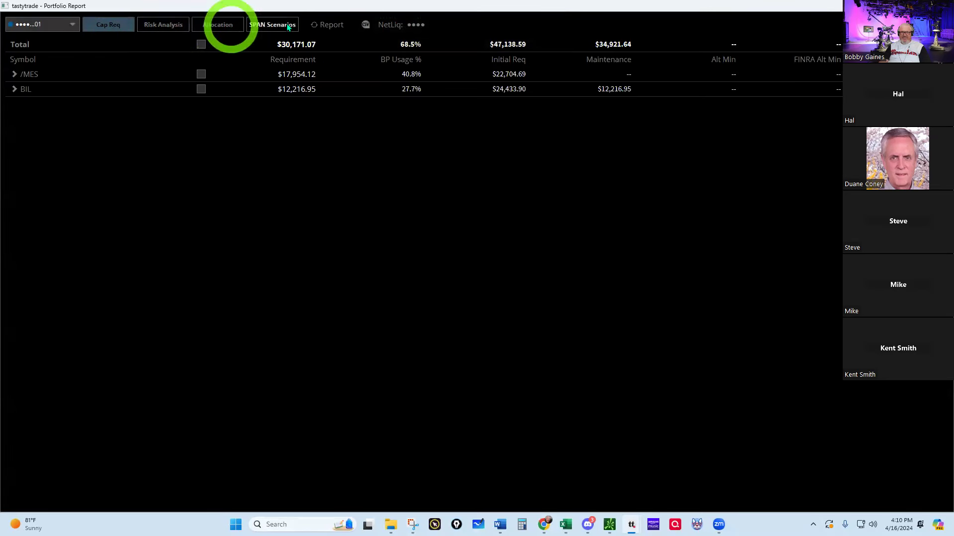
click(328, 25)
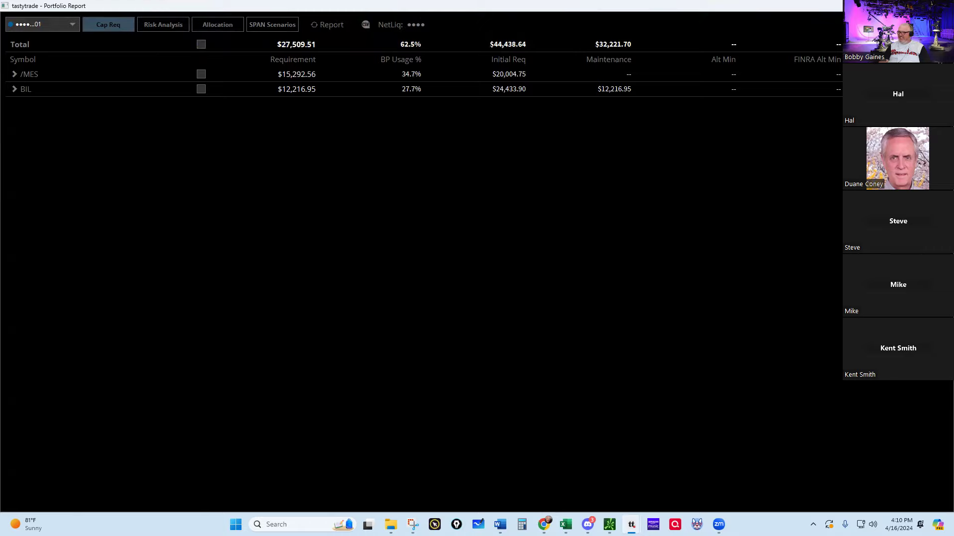
Step: Return to the main tastytrade window's positions and collapse the list to its top-level symbols
key(alt+Tab)
click(608, 215)
click(377, 428)
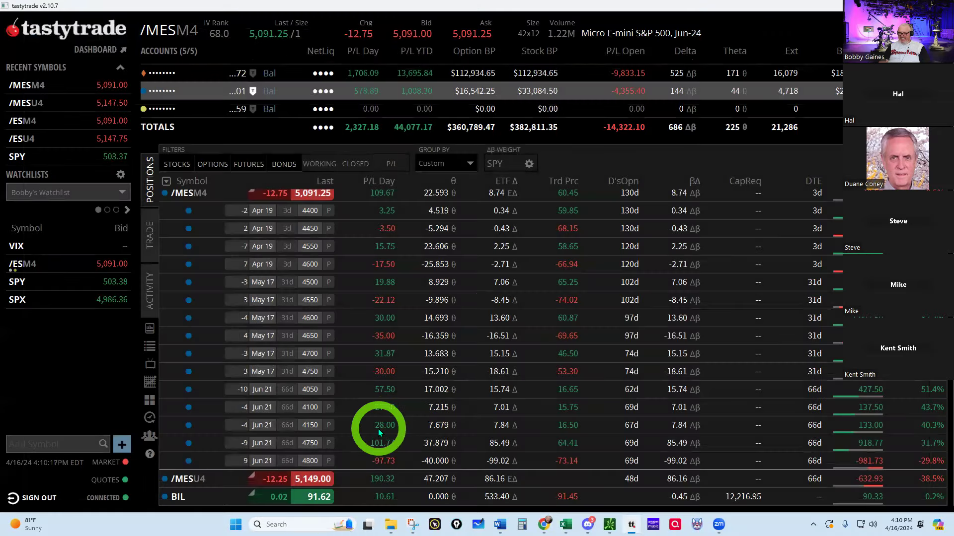
click(187, 198)
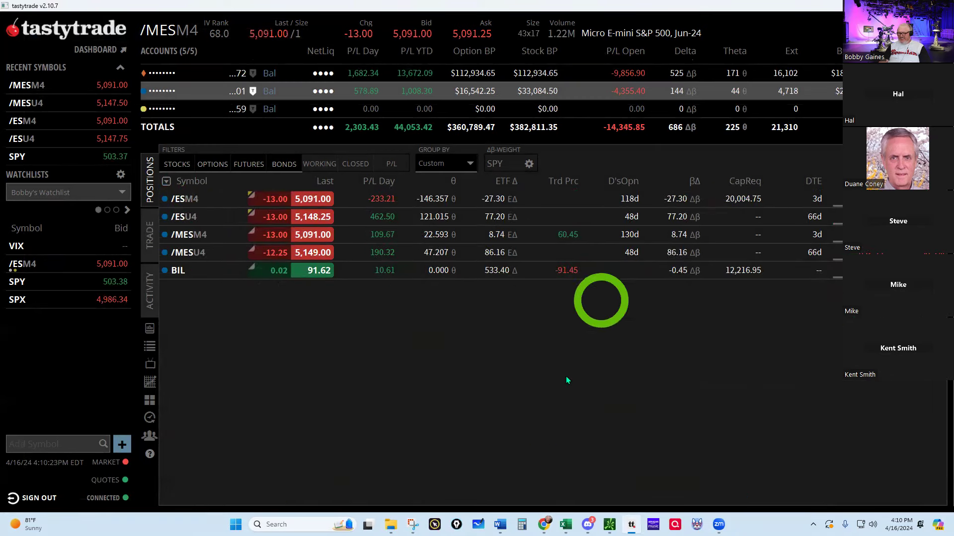
Step: Switch to the Excel spreadsheet and set the 4/16/2024 Buying Power Used to 22000
click(566, 525)
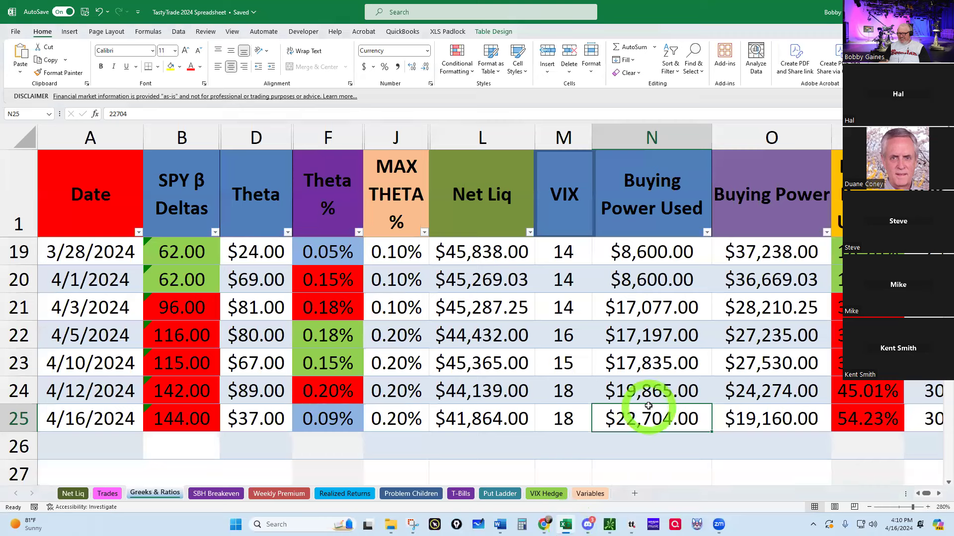
click(641, 423)
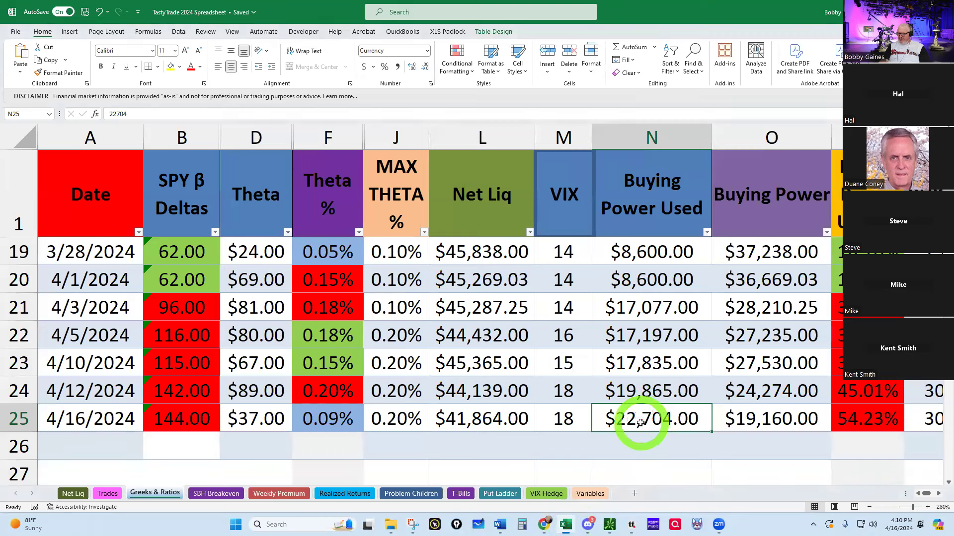
text(22000)
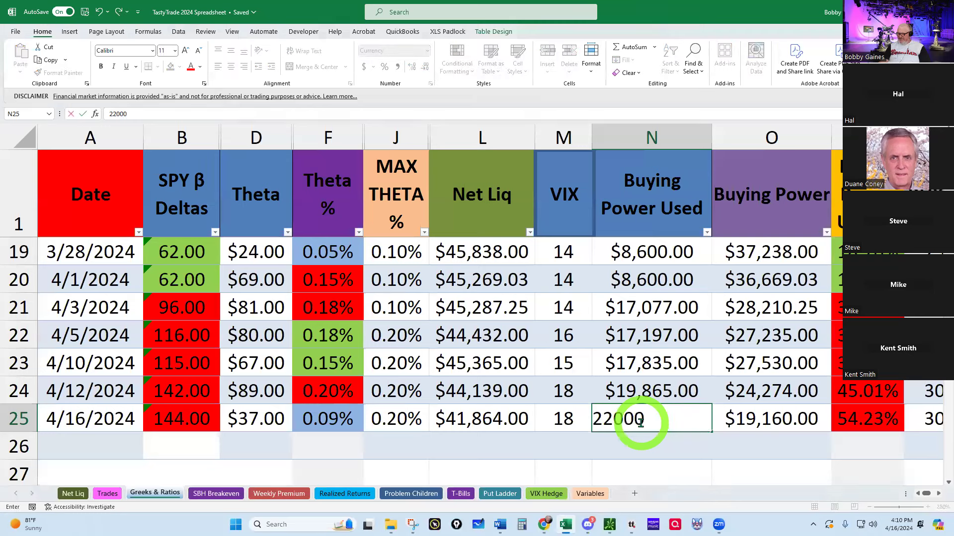
key(Return)
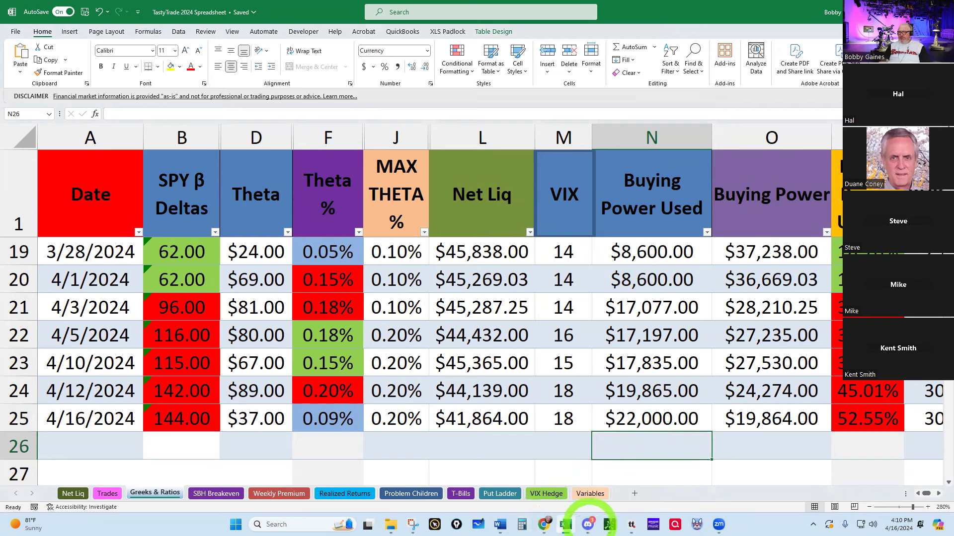
Step: Switch to the trading plan in Word and review the Portfolio Adjustments & Risk Management section
mouse_move(563, 523)
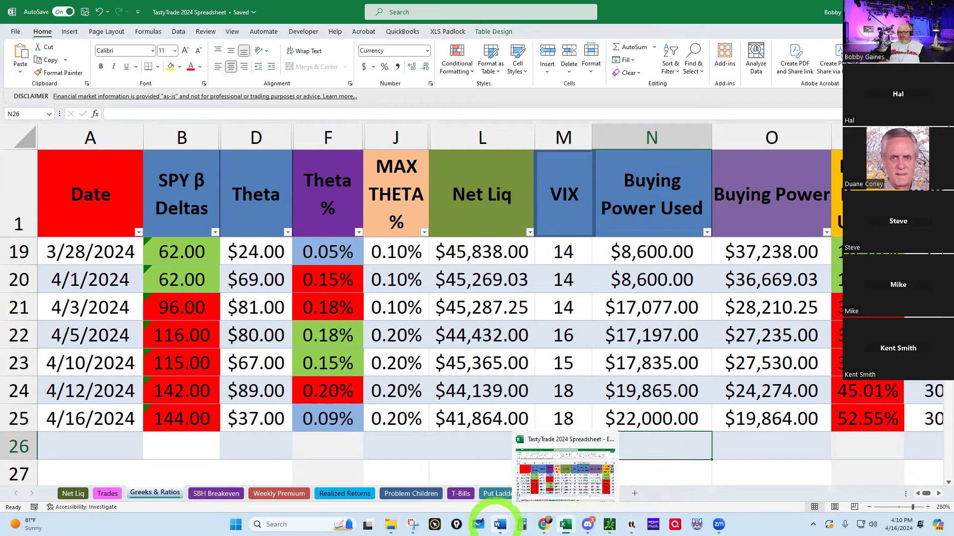
mouse_move(499, 525)
click(403, 475)
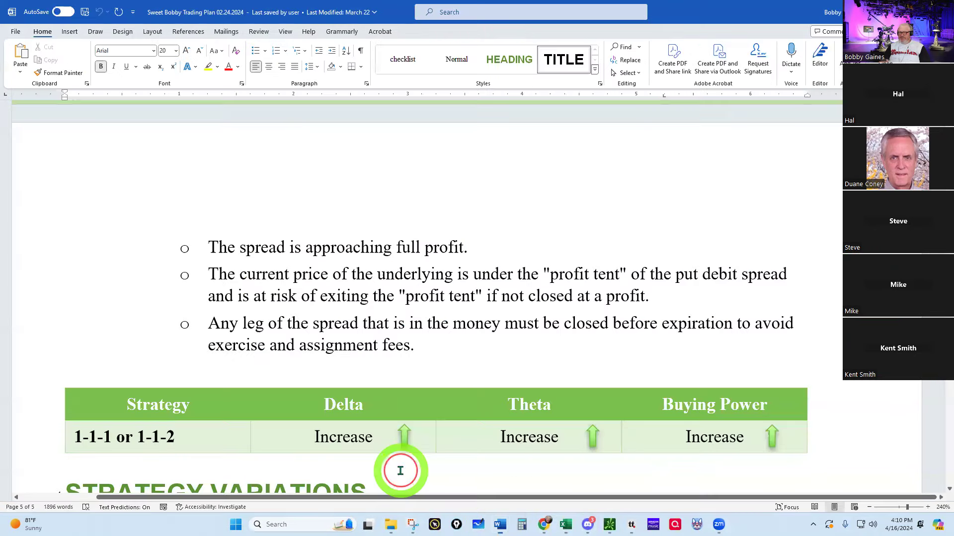
scroll(401, 470, up, 5)
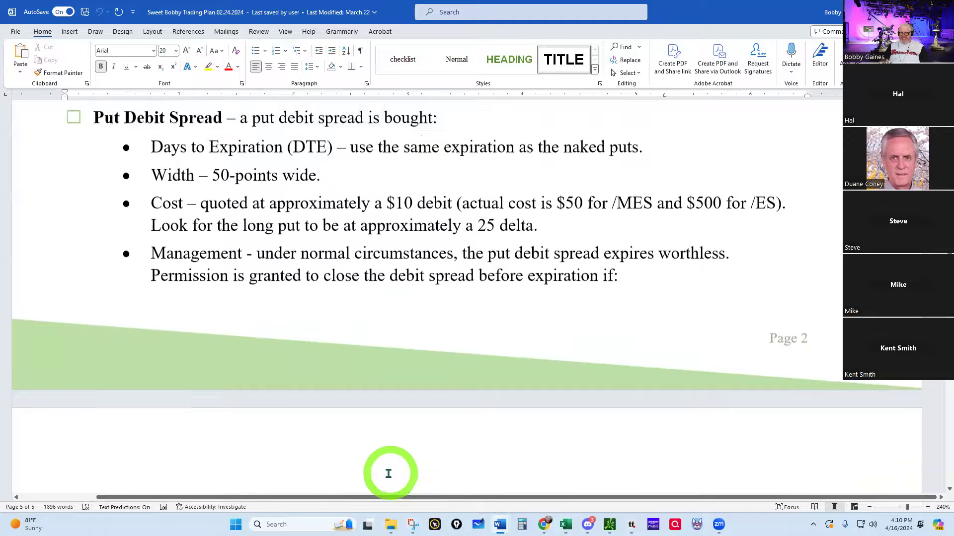
scroll(388, 474, down, 10)
scroll(371, 483, down, 15)
scroll(366, 484, down, 8)
scroll(367, 484, up, 6)
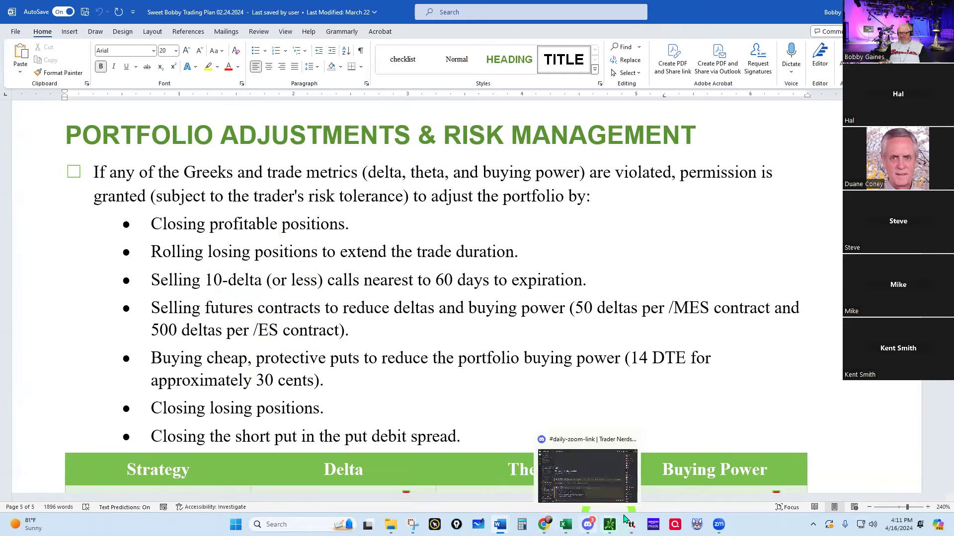
Step: Switch to tastytrade, collapse the May 17 option chain and expand the Jun 21, 2024 /MESM4 chain at the short put strikes
click(631, 525)
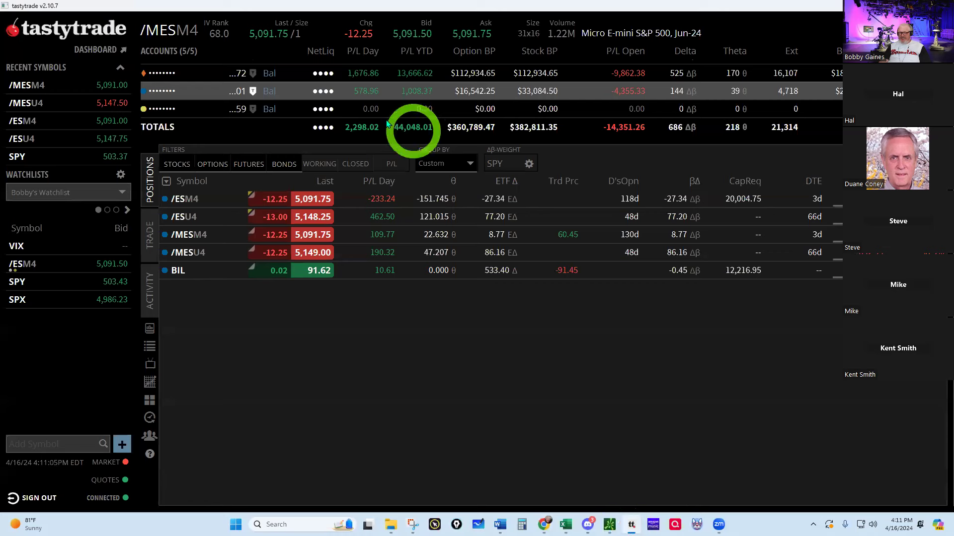
click(149, 246)
click(166, 205)
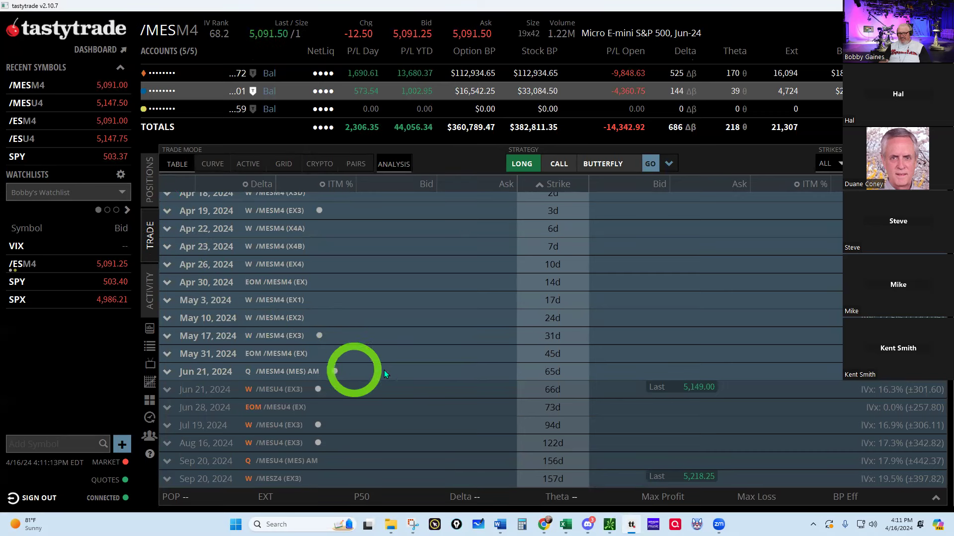
click(252, 371)
scroll(815, 314, up, 12)
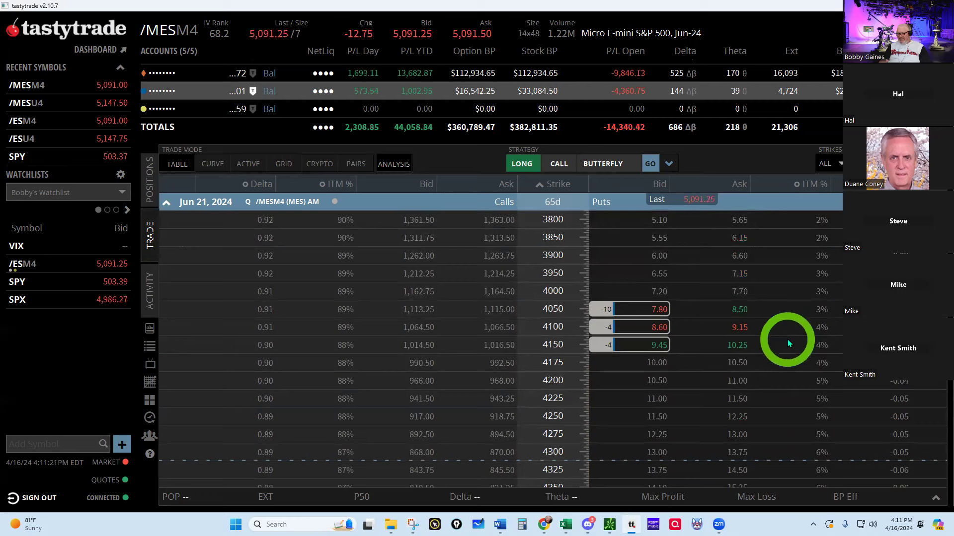
Step: Examine the put prices and open positions in the Jun 21 /MESM4 chain, including the 4050, 4100, 4150, 4750 and 4800 strikes
scroll(779, 348, up, 4)
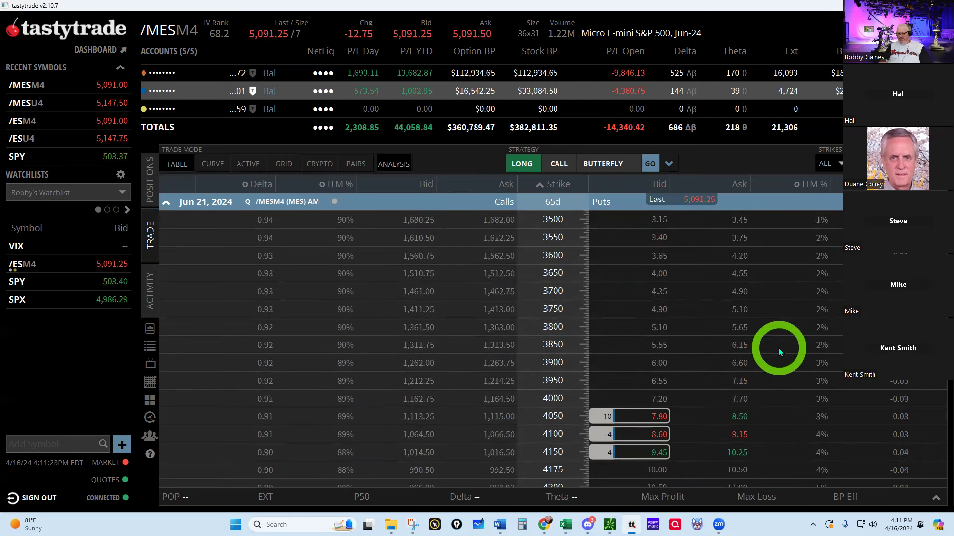
scroll(779, 347, up, 15)
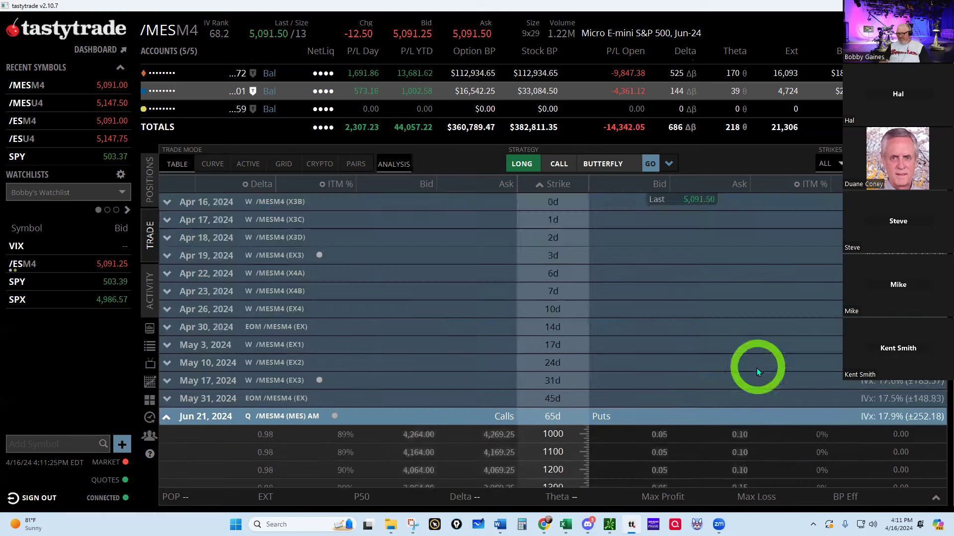
scroll(749, 381, down, 18)
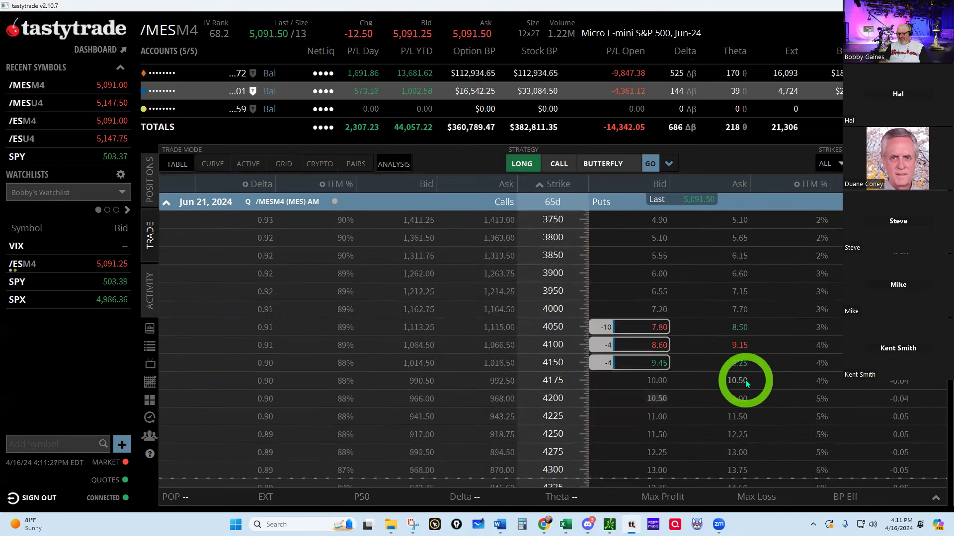
scroll(743, 383, down, 1)
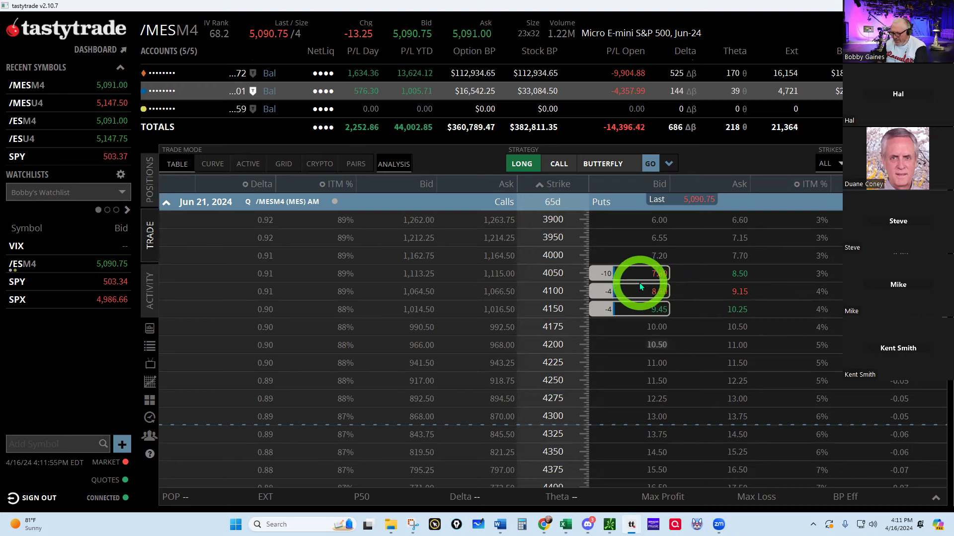
scroll(635, 282, down, 3)
scroll(633, 282, down, 5)
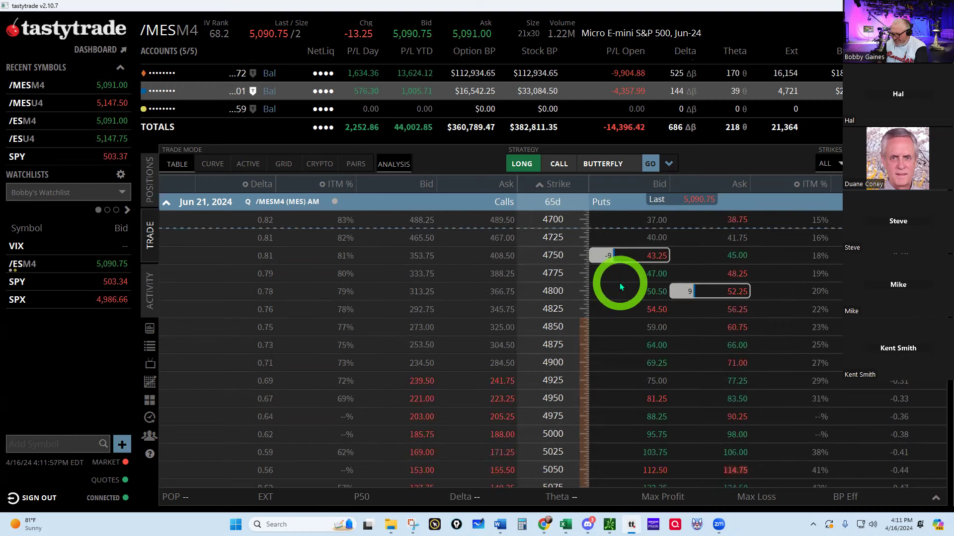
scroll(619, 282, down, 1)
scroll(607, 285, down, 5)
scroll(603, 285, up, 6)
scroll(601, 285, up, 10)
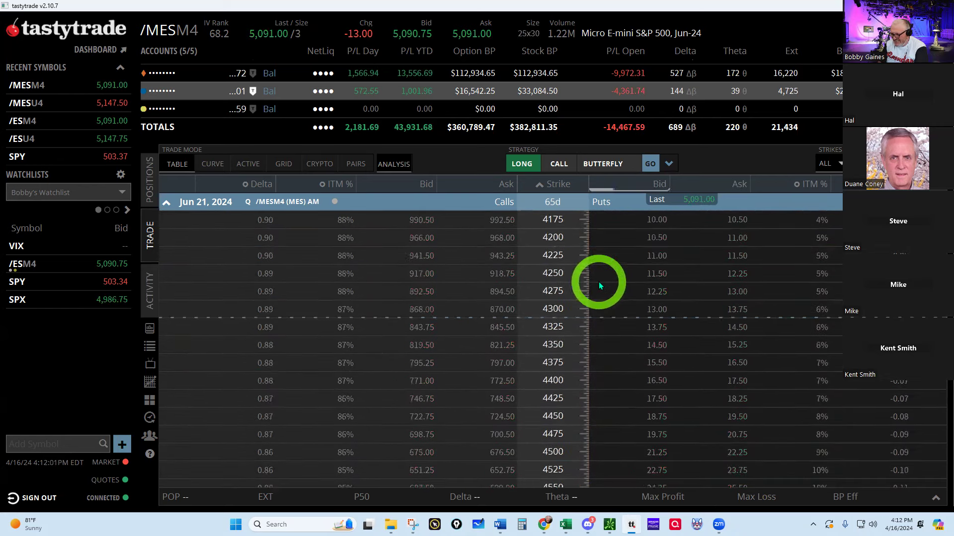
scroll(598, 284, up, 2)
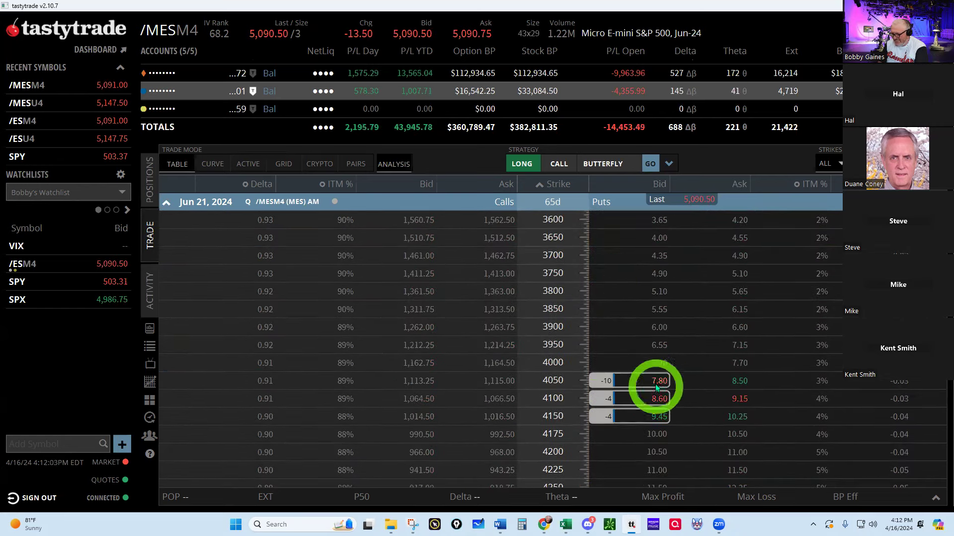